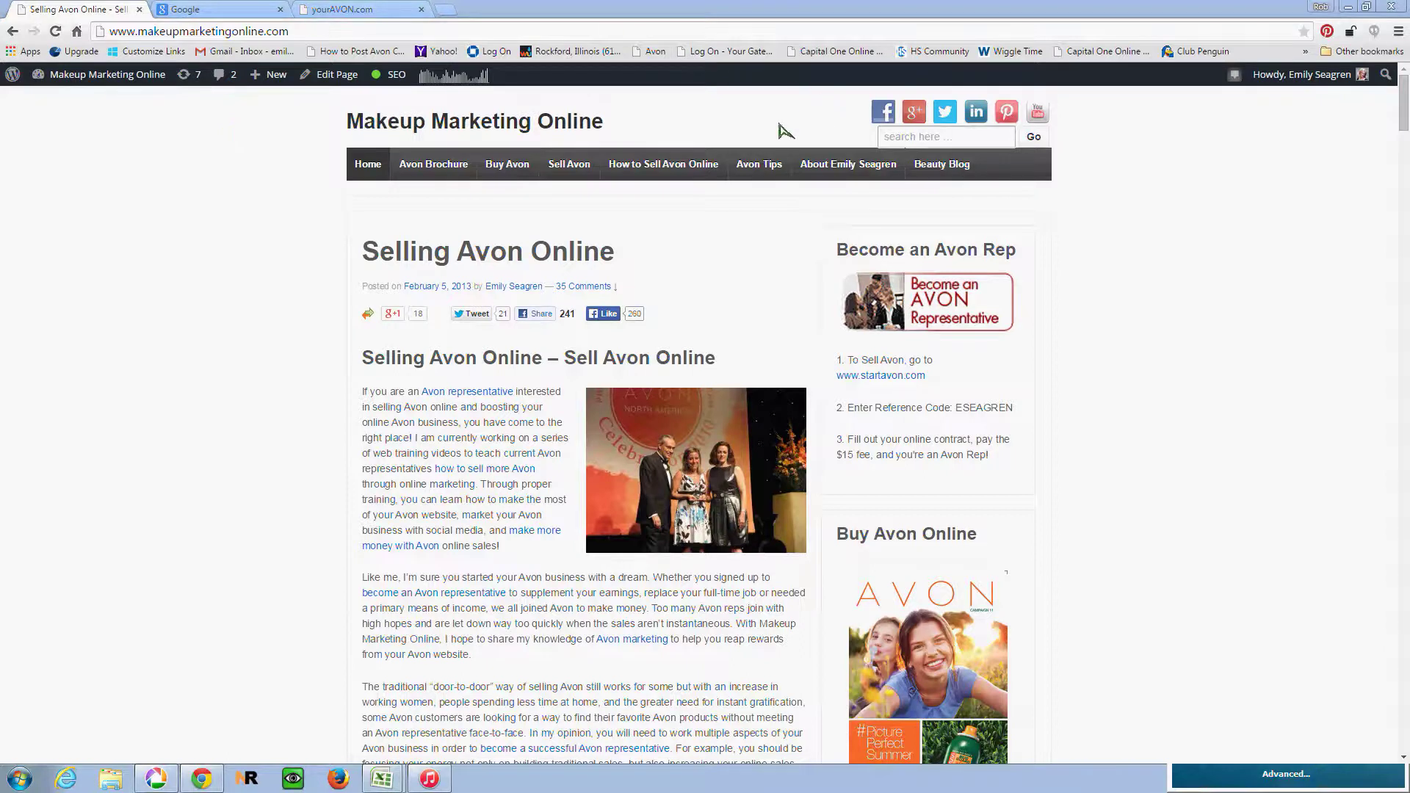
Step: Go to the Avon Tips page from the site's top navigation bar
click(771, 171)
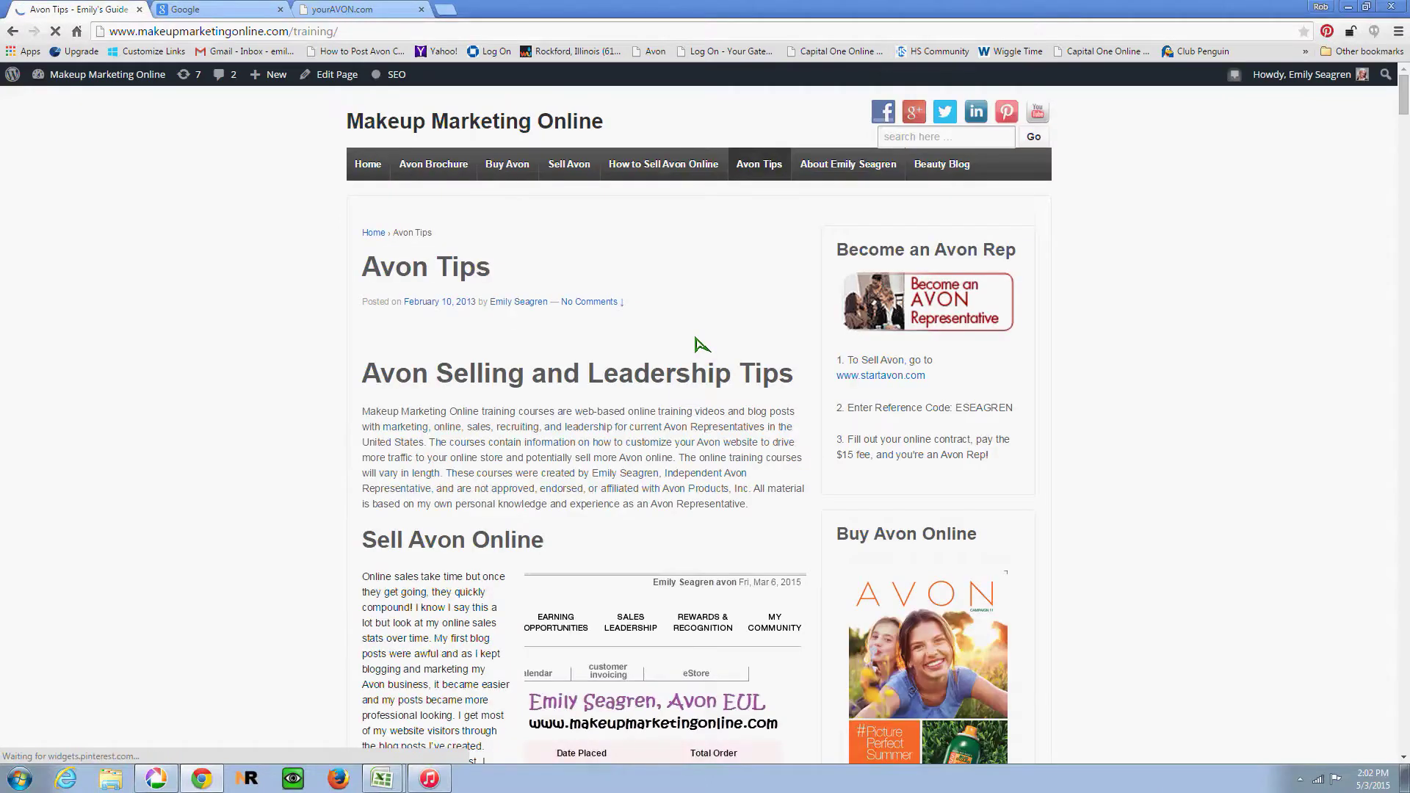
Step: Open the 'How to Post Avon Campaign 11 Brochure on your Website' post from Recent Posts
scroll(701, 343, down, 8)
scroll(701, 343, down, 12)
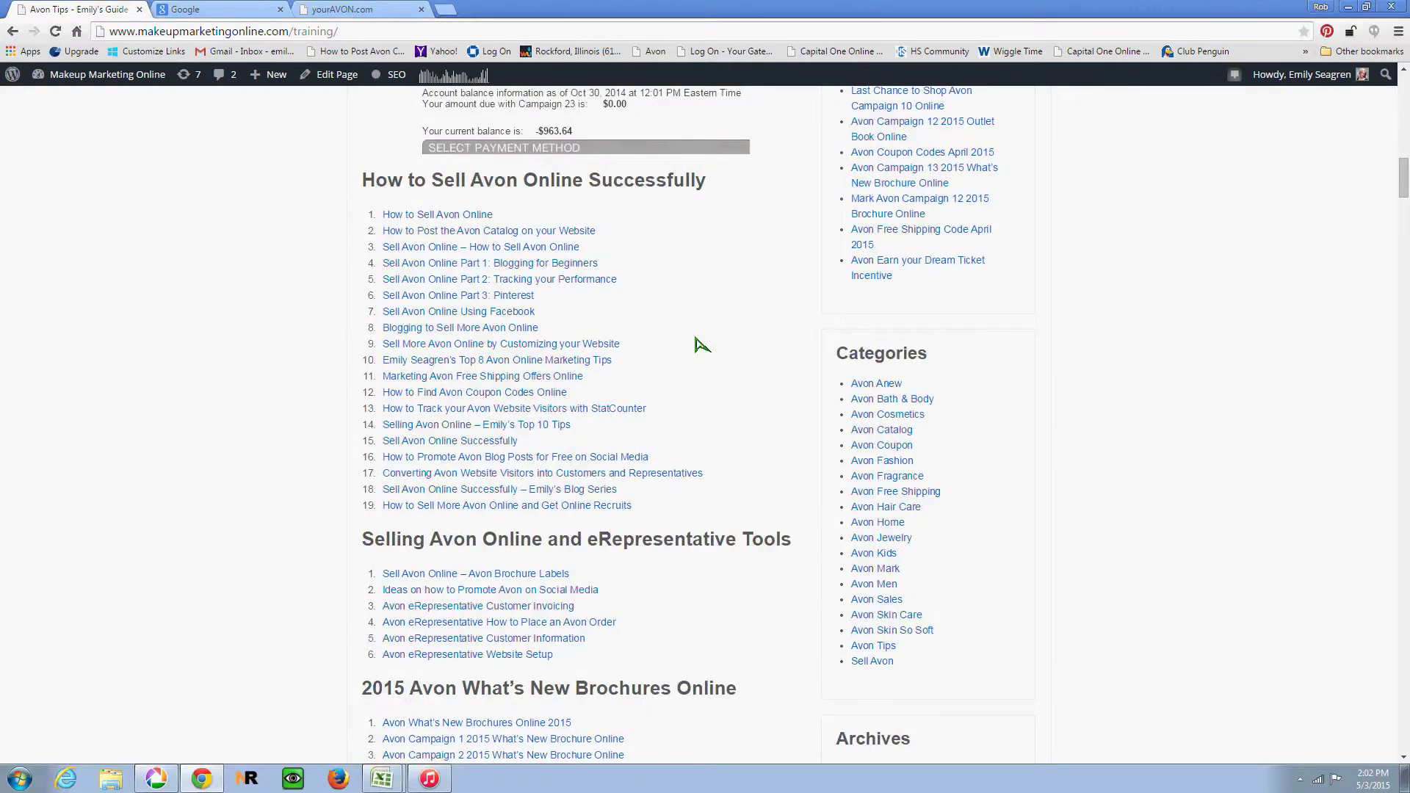
scroll(701, 344, up, 8)
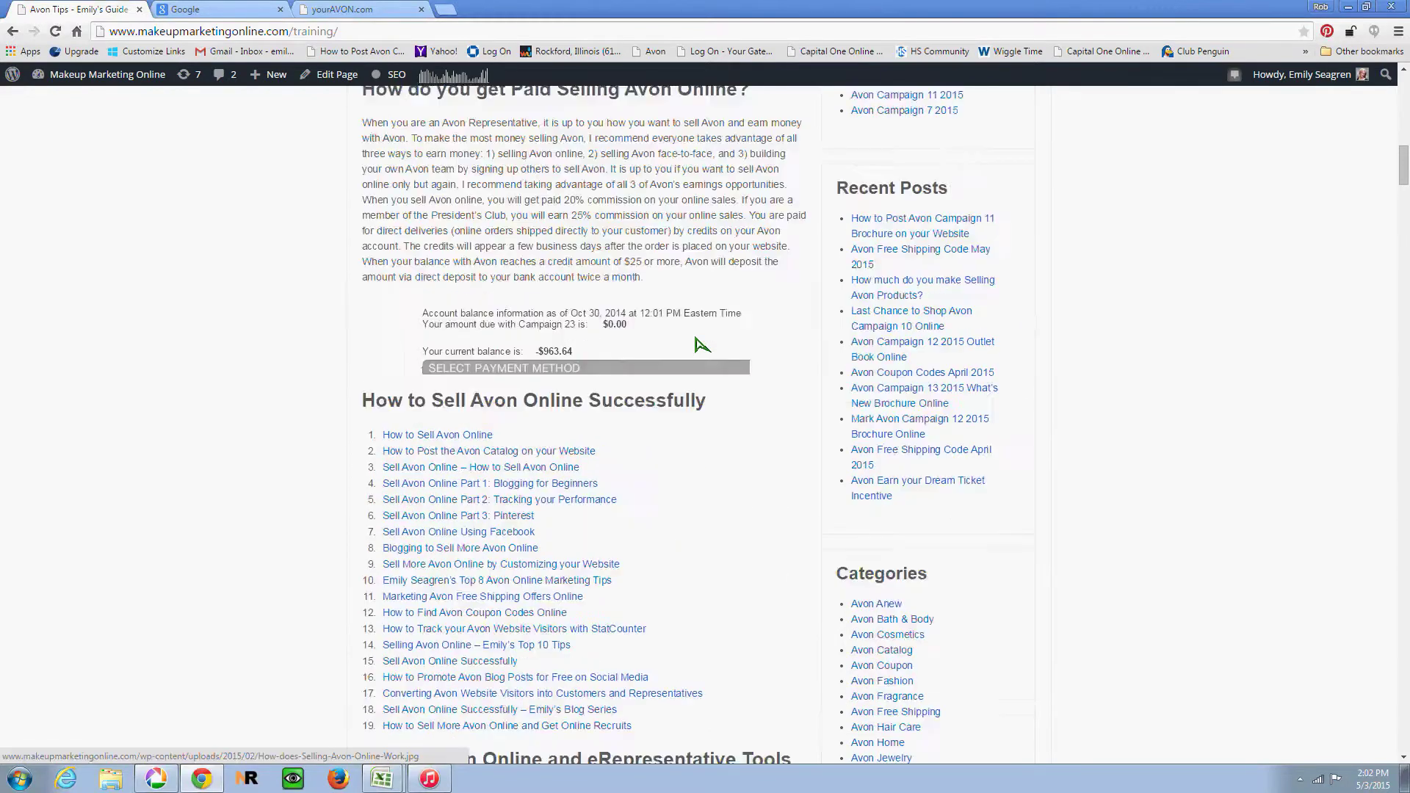
scroll(701, 344, down, 1)
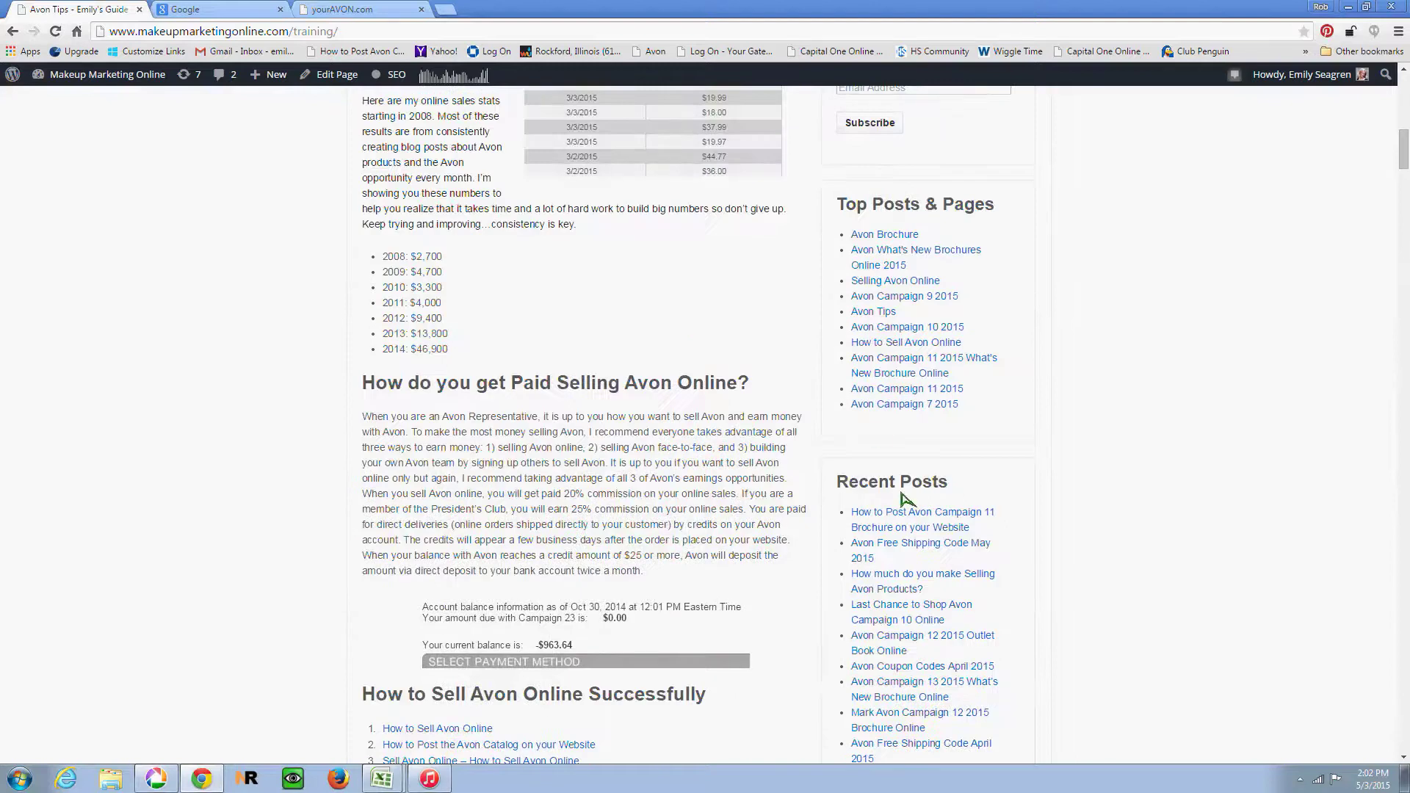
click(914, 520)
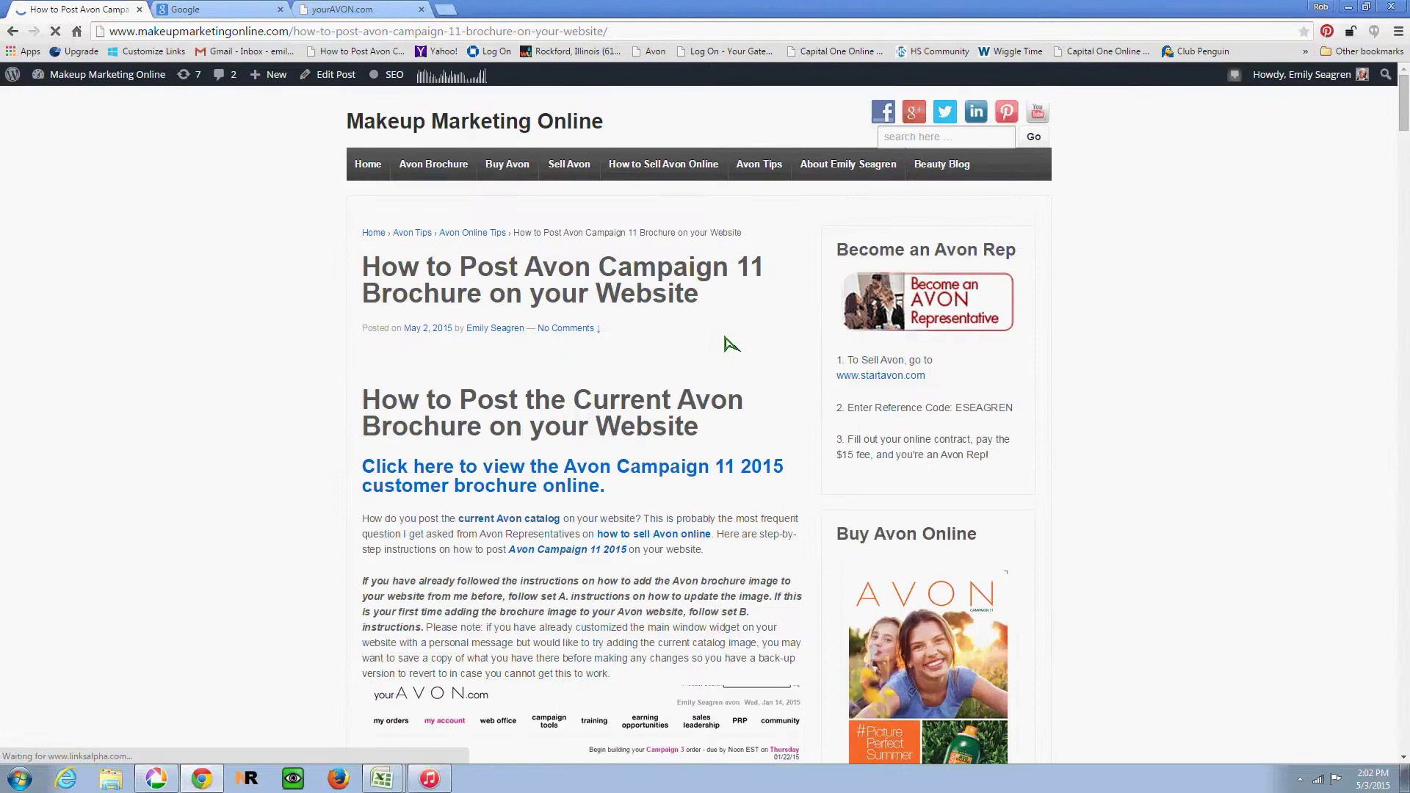
Step: Open 'Avon What's New Brochures Online 2015' from the Top Posts & Pages list
scroll(726, 344, down, 9)
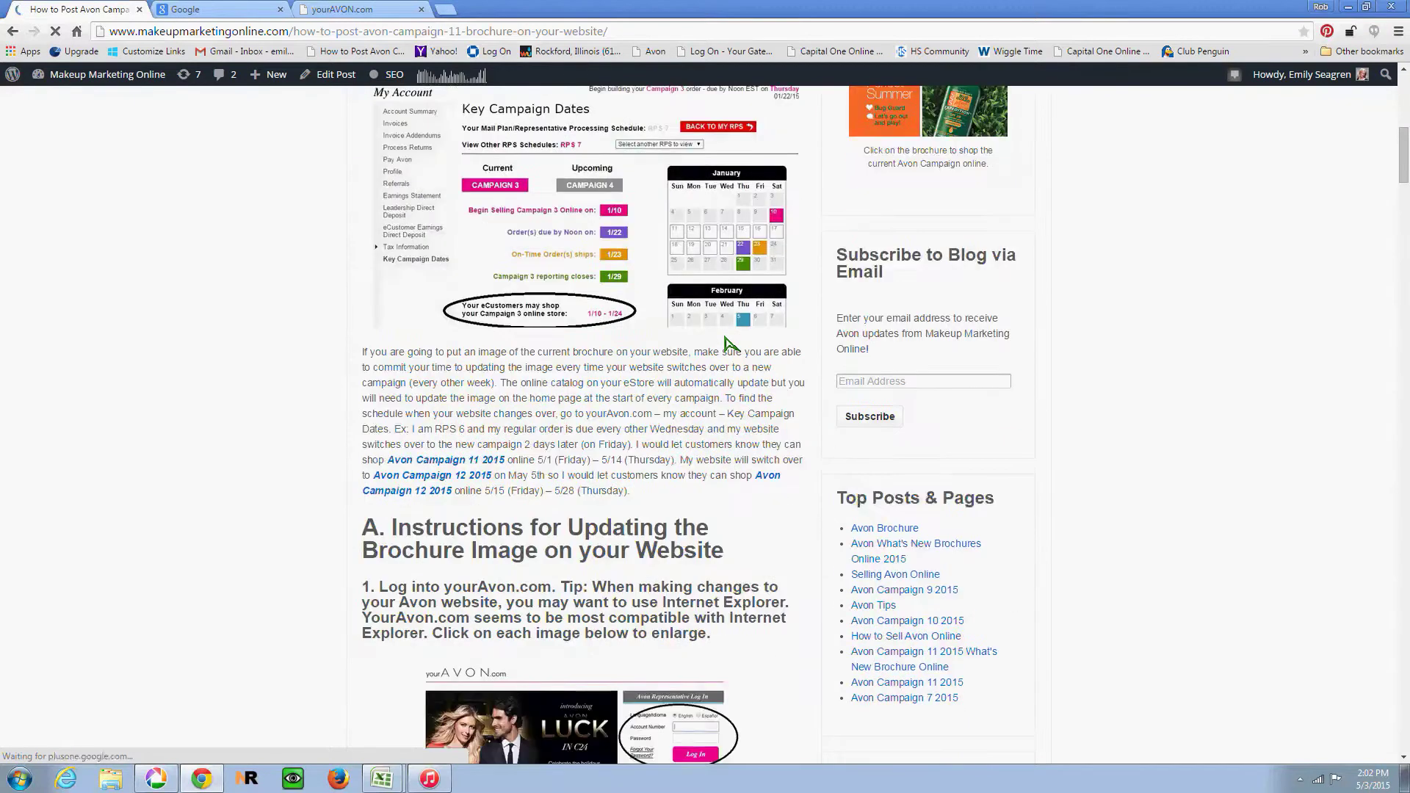
scroll(726, 344, down, 2)
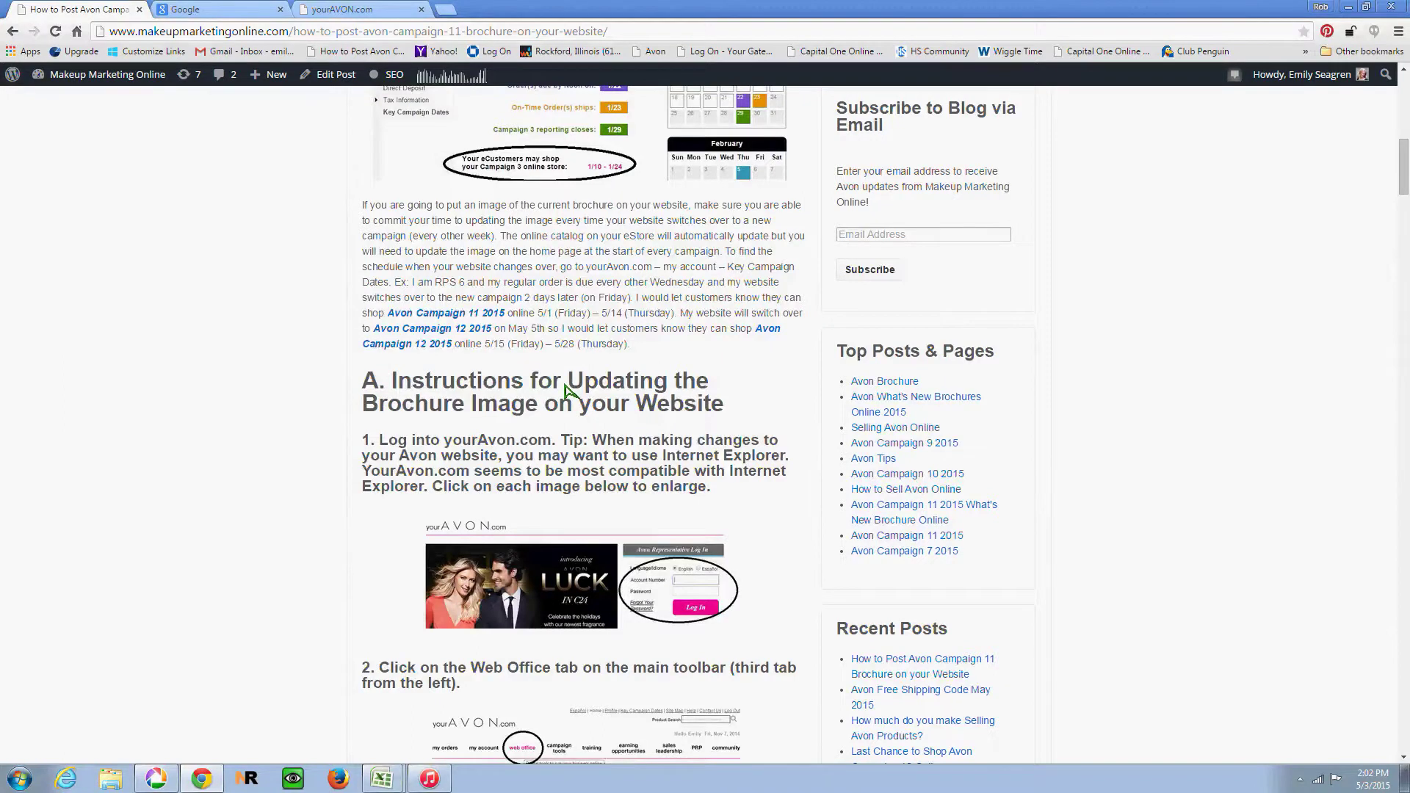
scroll(566, 389, down, 4)
scroll(603, 404, up, 2)
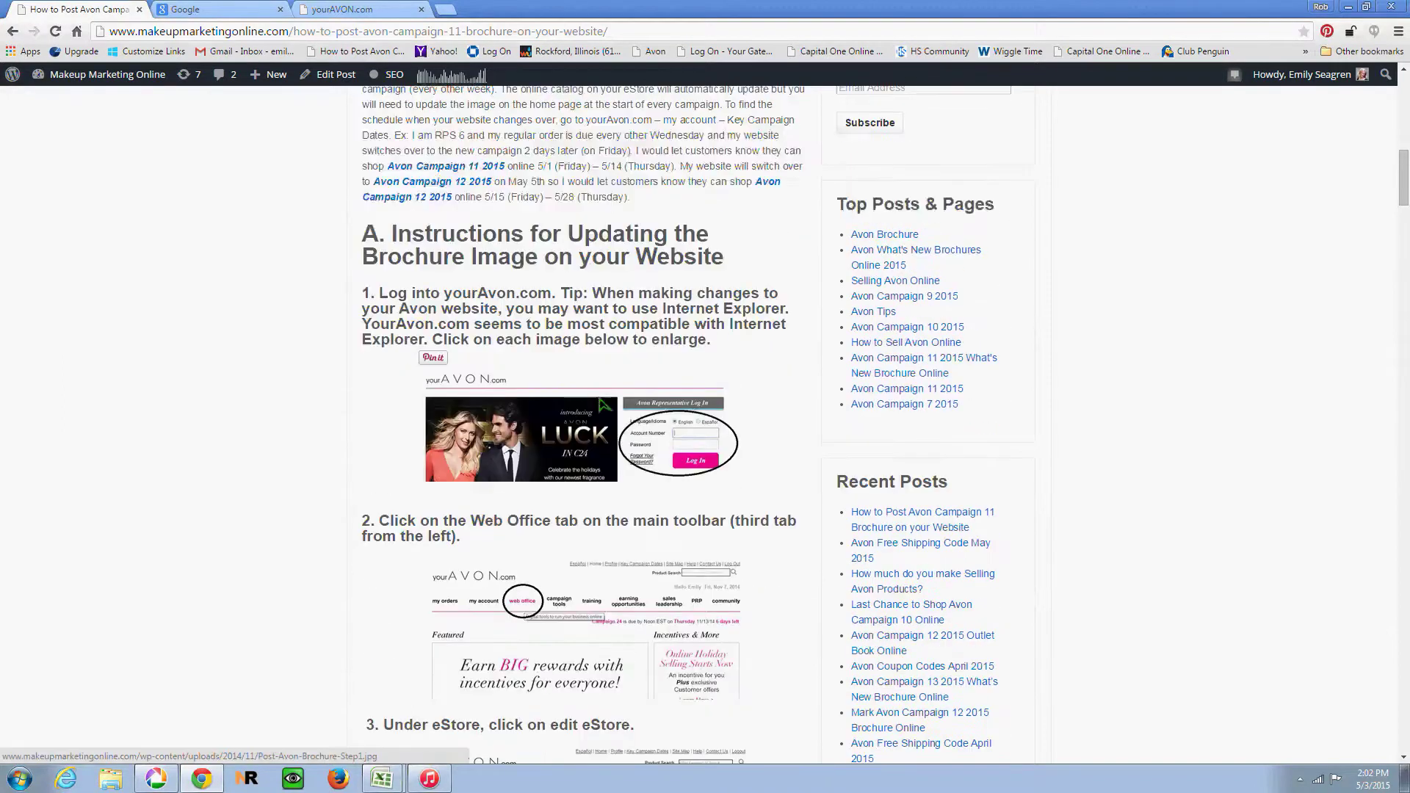
scroll(823, 376, up, 2)
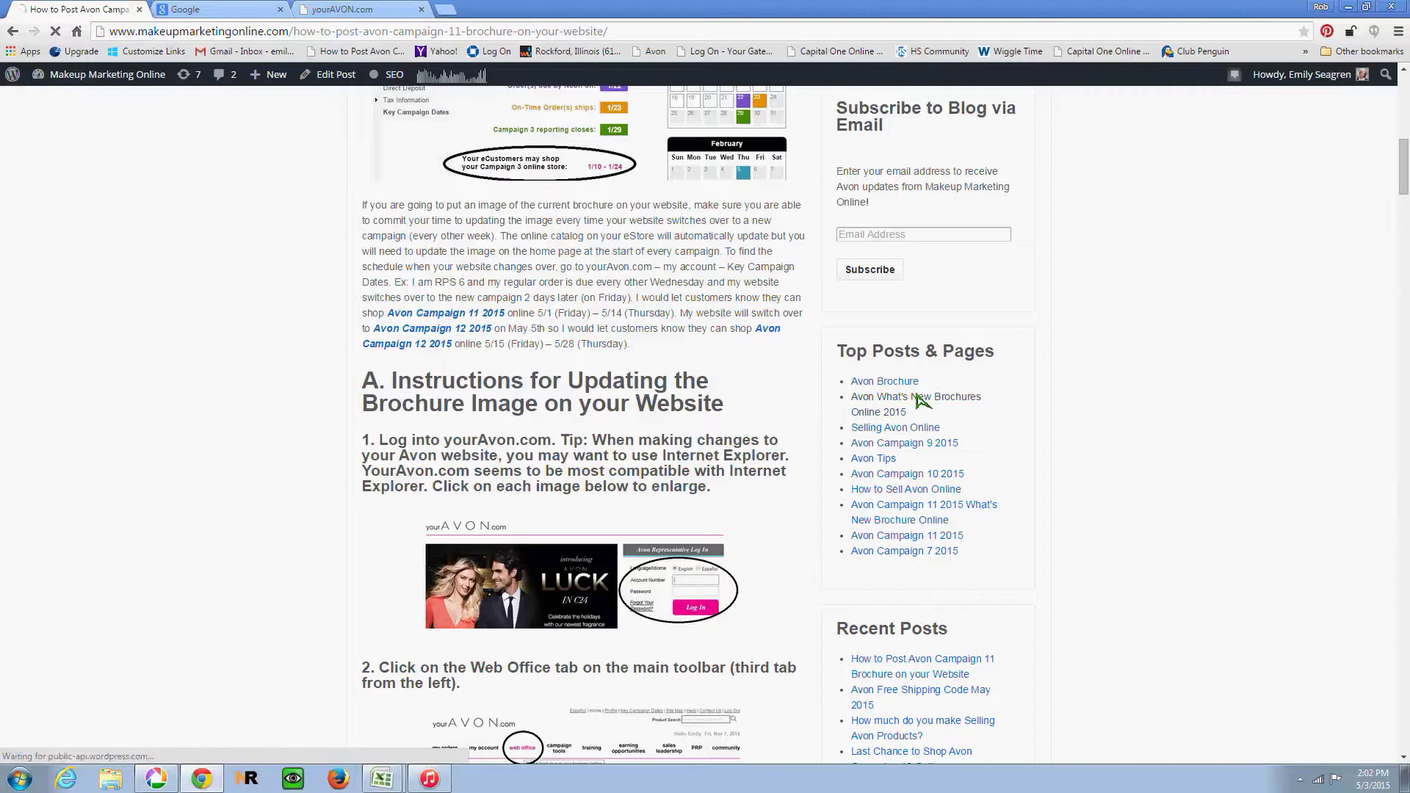
click(916, 396)
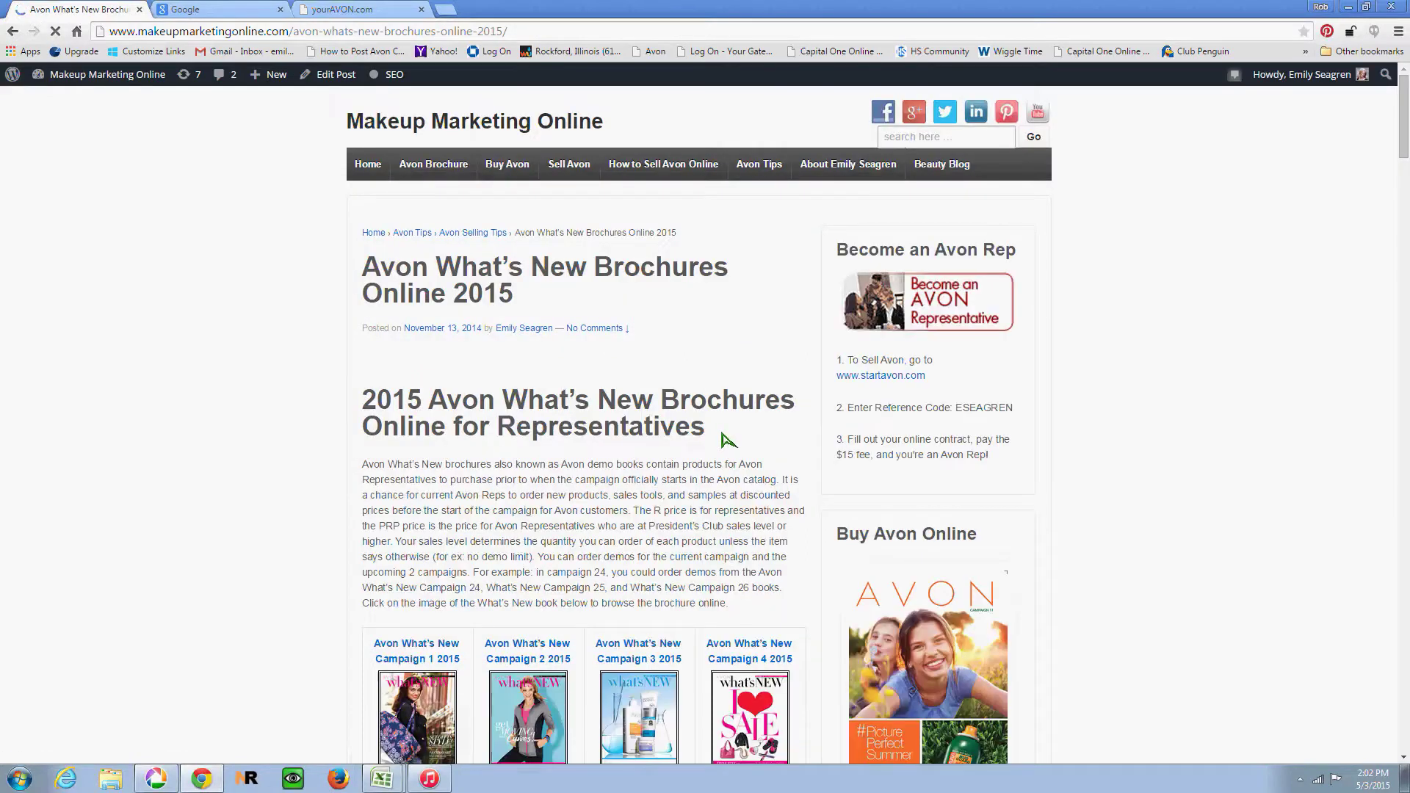
Step: Open the Campaign 15 What's New brochure, then close its tab again
scroll(677, 481, down, 9)
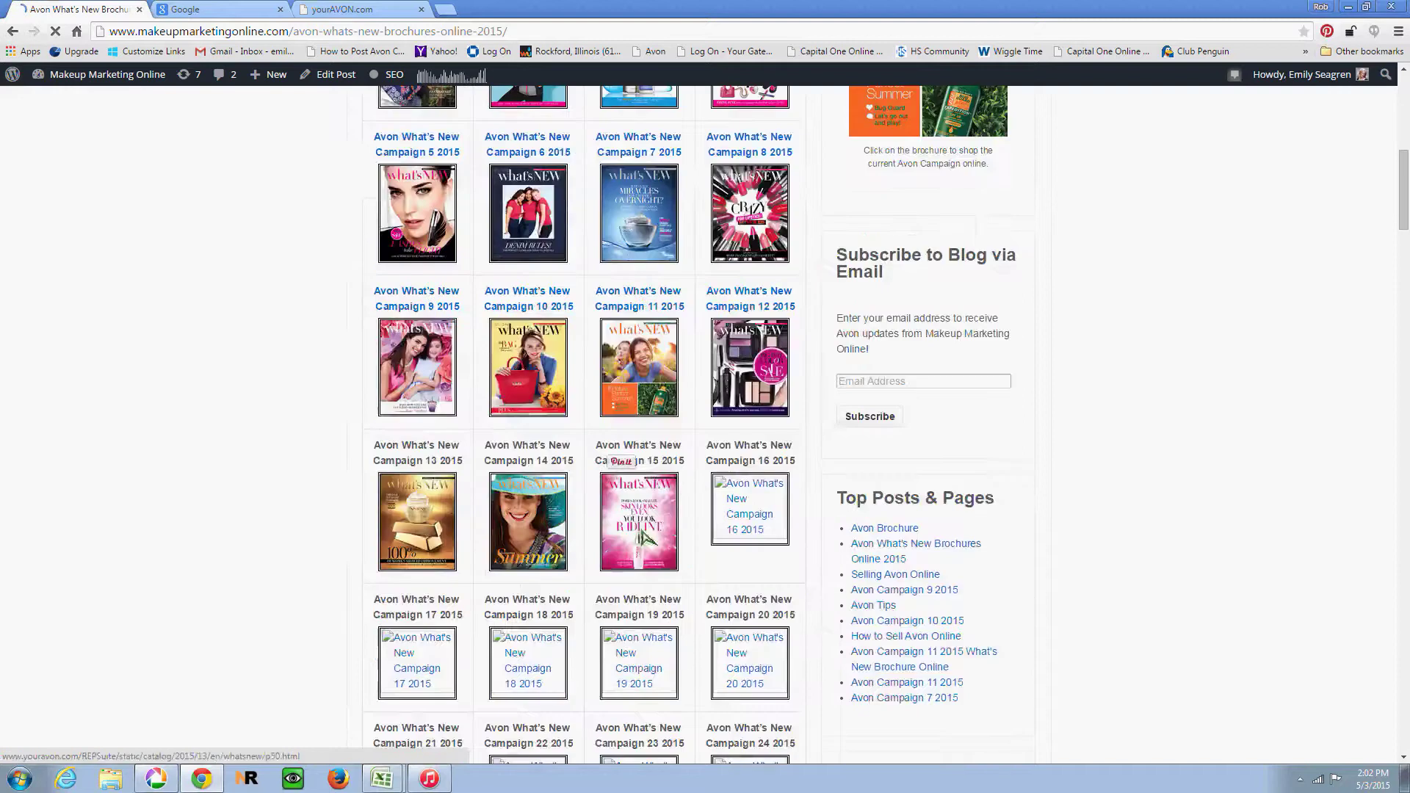
click(651, 512)
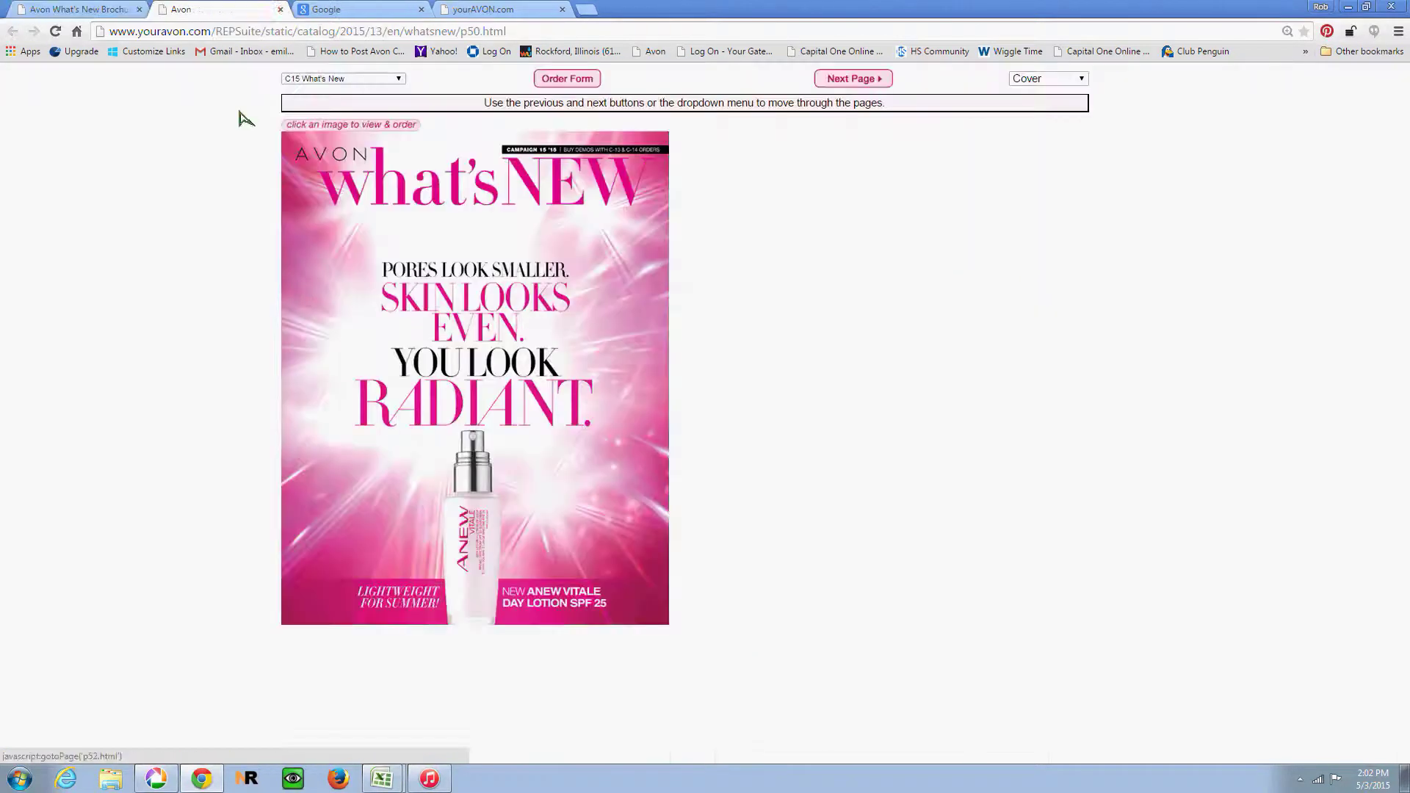
click(280, 9)
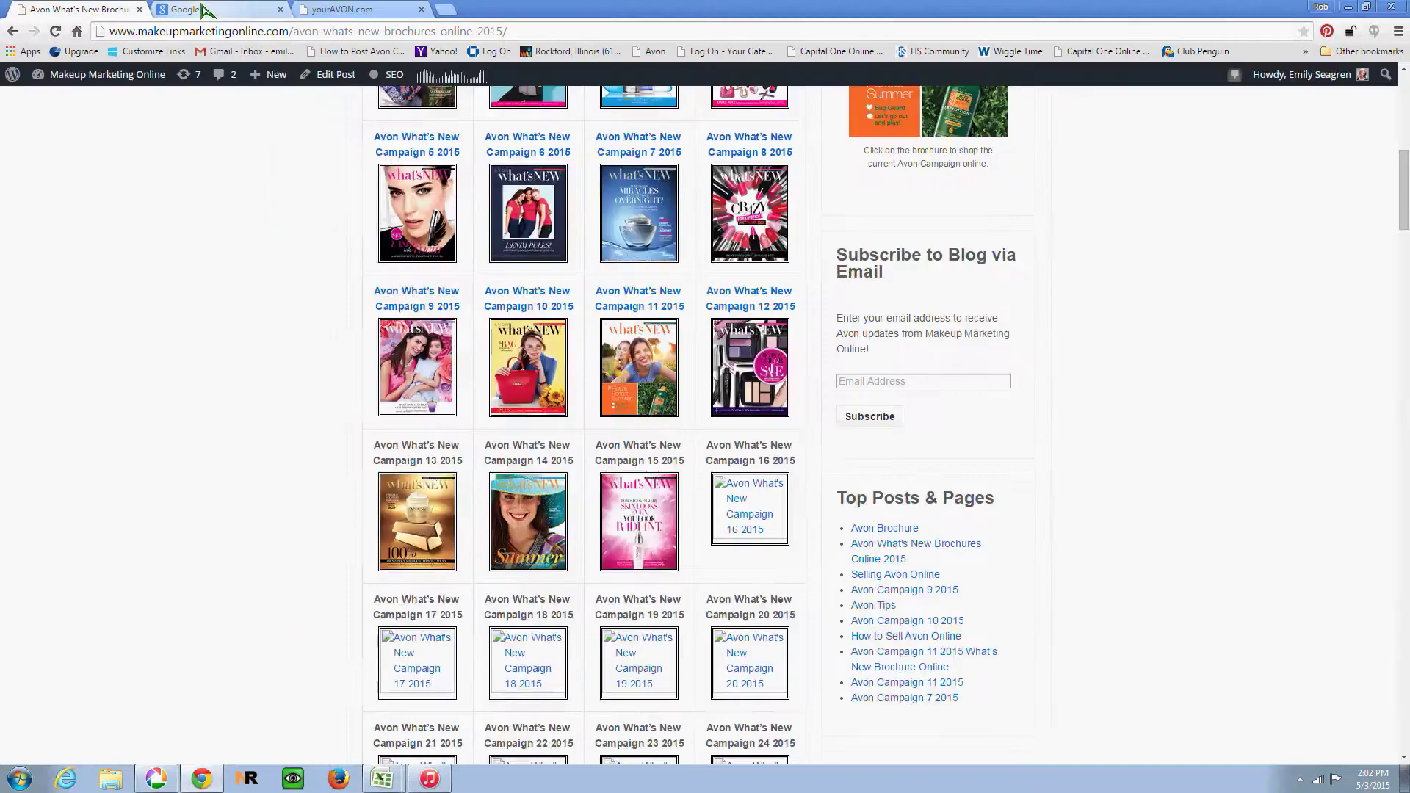
Step: Return to the top of the post and switch to the Google search tab
scroll(235, 199, up, 6)
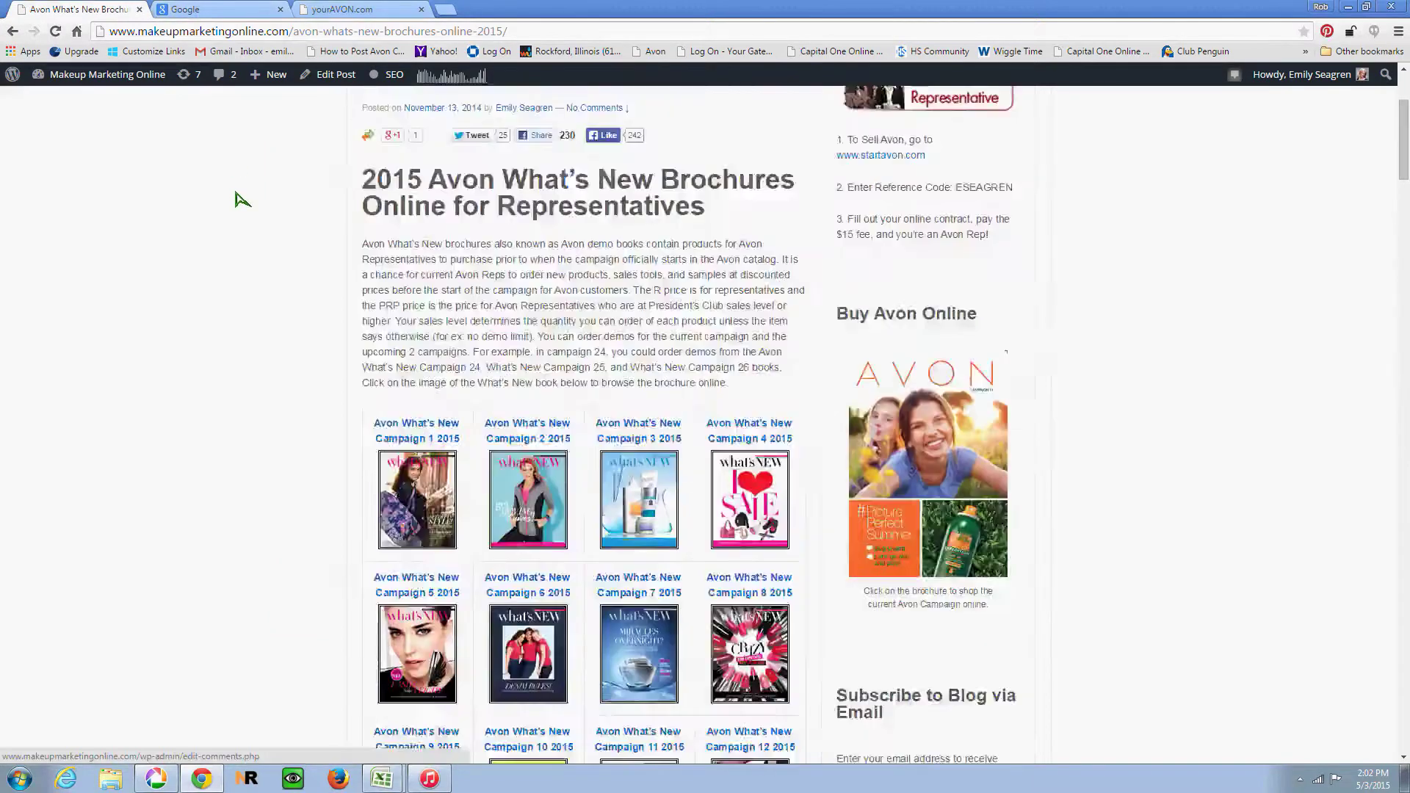
scroll(236, 198, down, 3)
scroll(236, 198, down, 1)
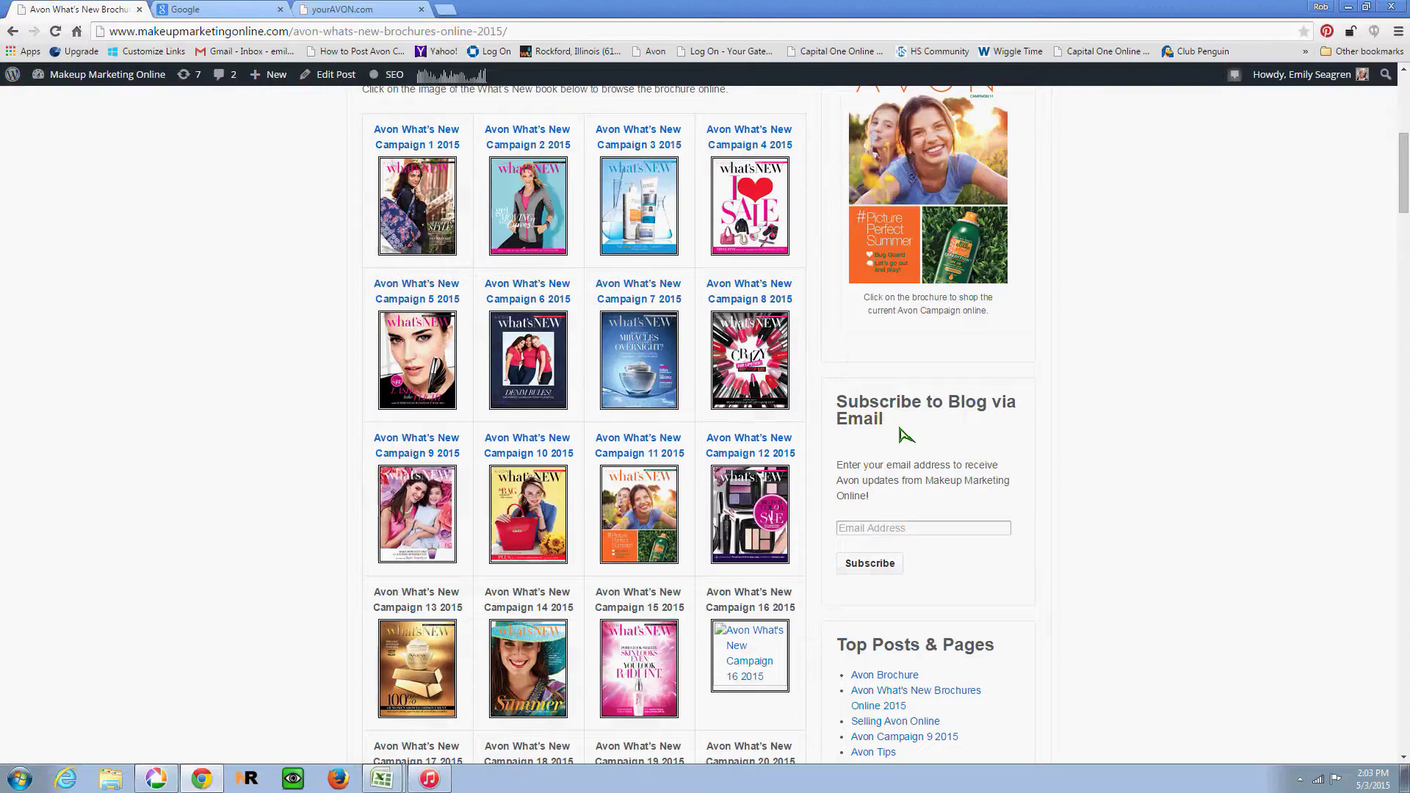
scroll(906, 433, up, 7)
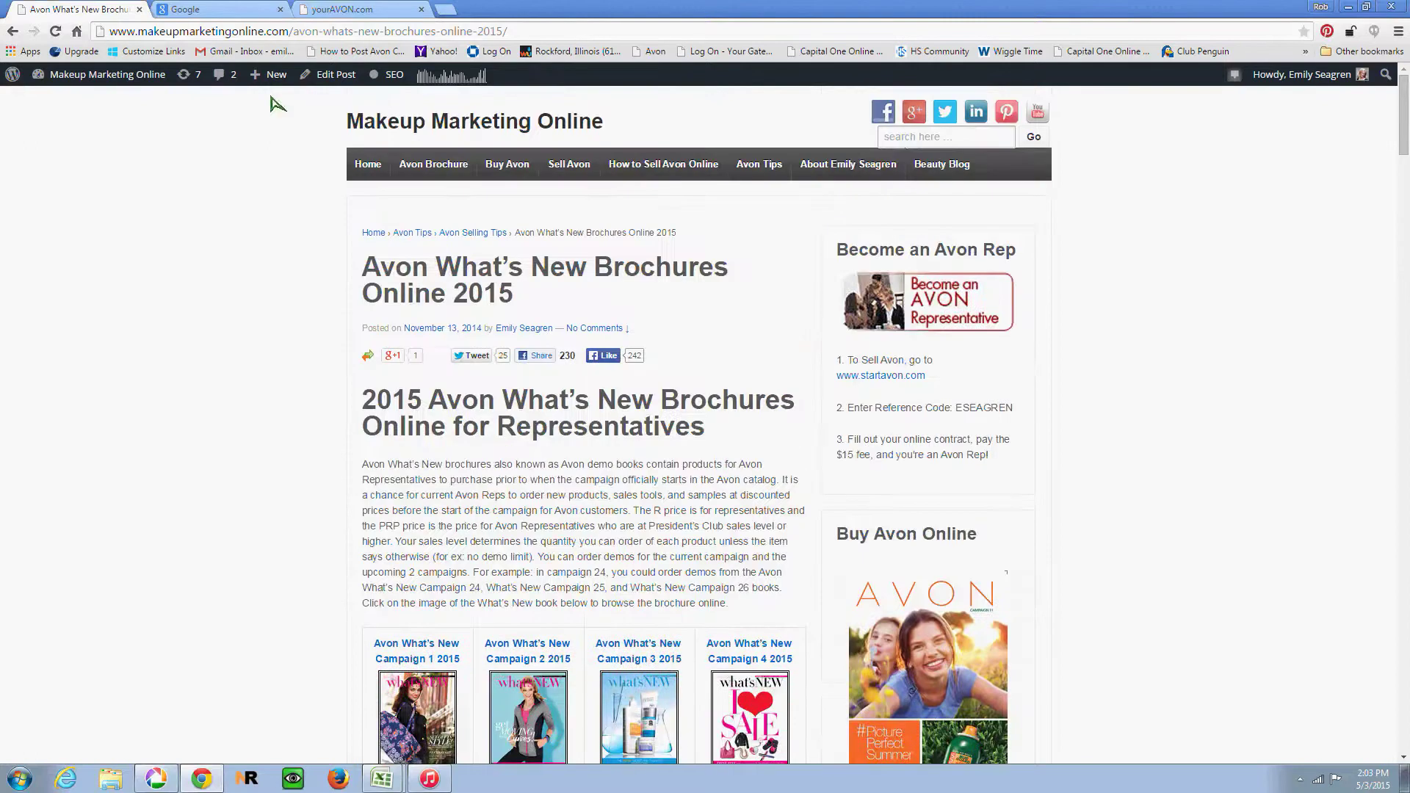
click(211, 9)
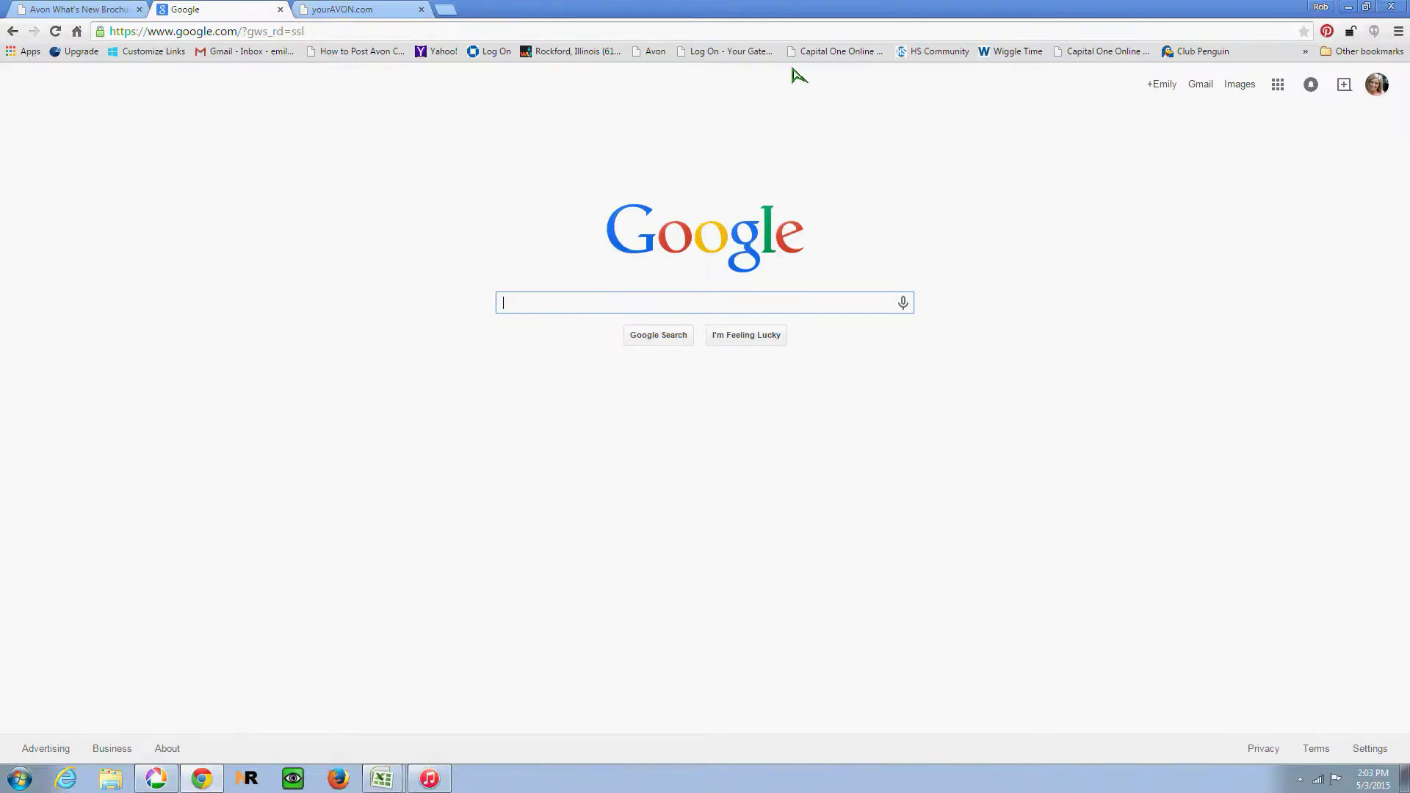
Step: Search Google for 'google analytics' and open the Google Analytics Official Website result
text(set up)
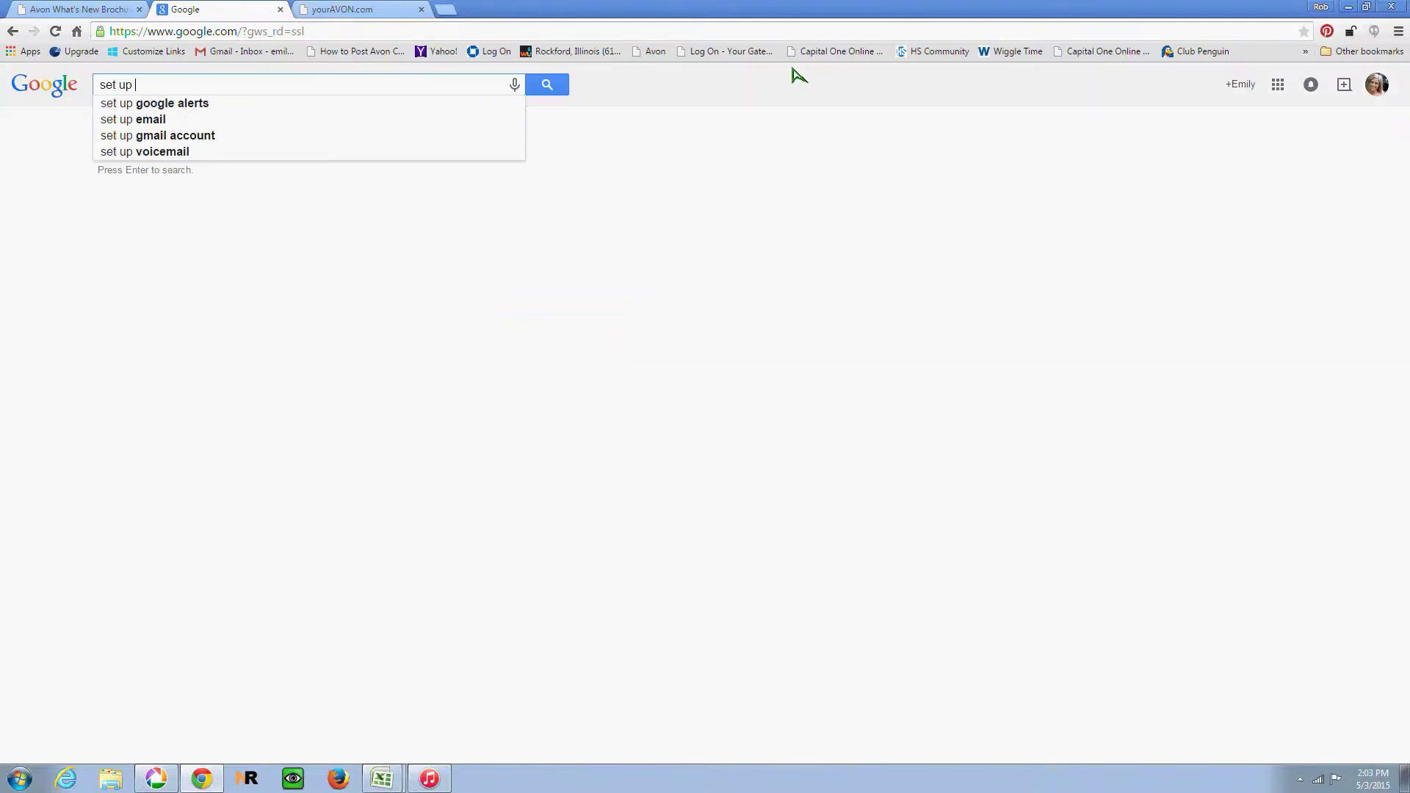
key(BackSpace)
key(BackSpace)
key(BackSpace)
key(BackSpace)
key(BackSpace)
key(BackSpace)
key(BackSpace)
text(g)
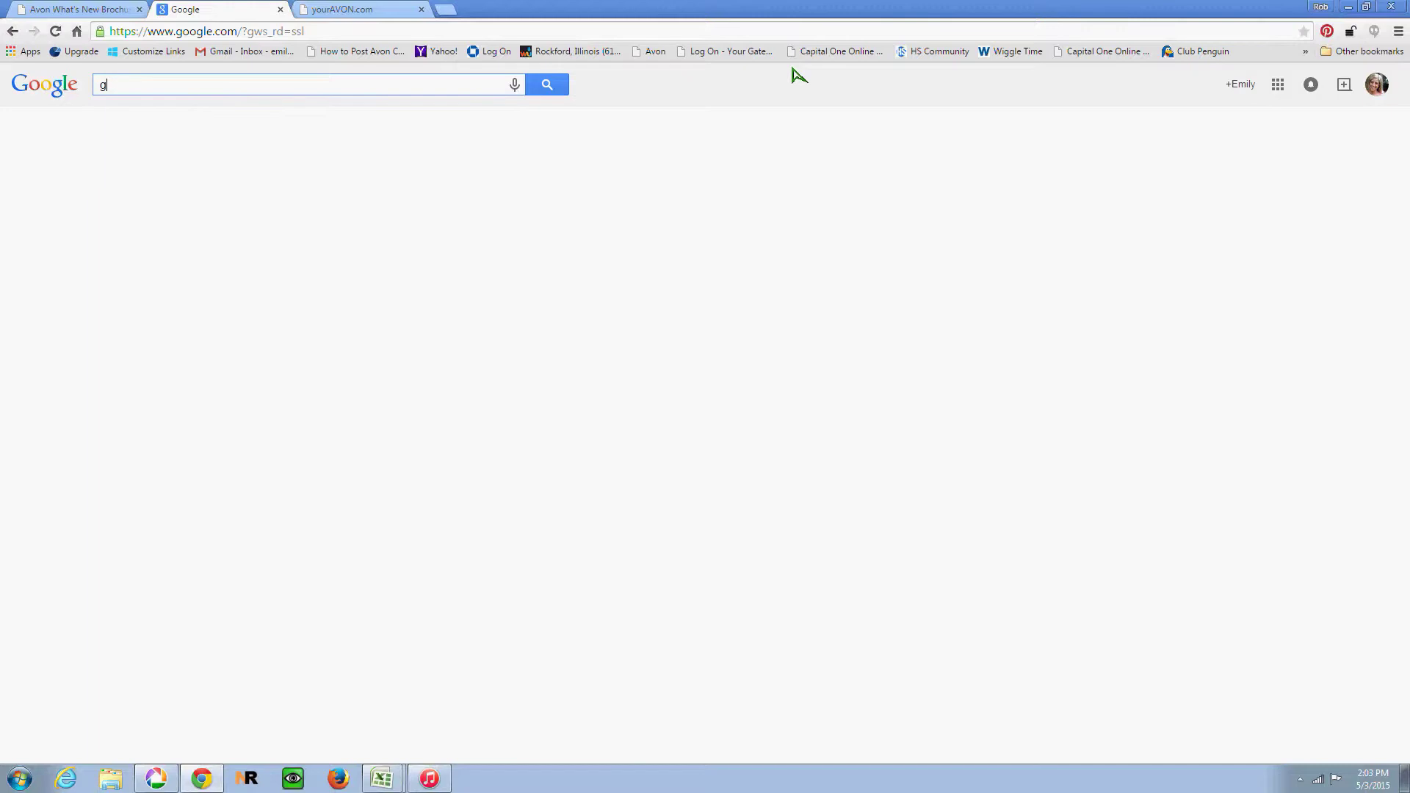
text(oogle an)
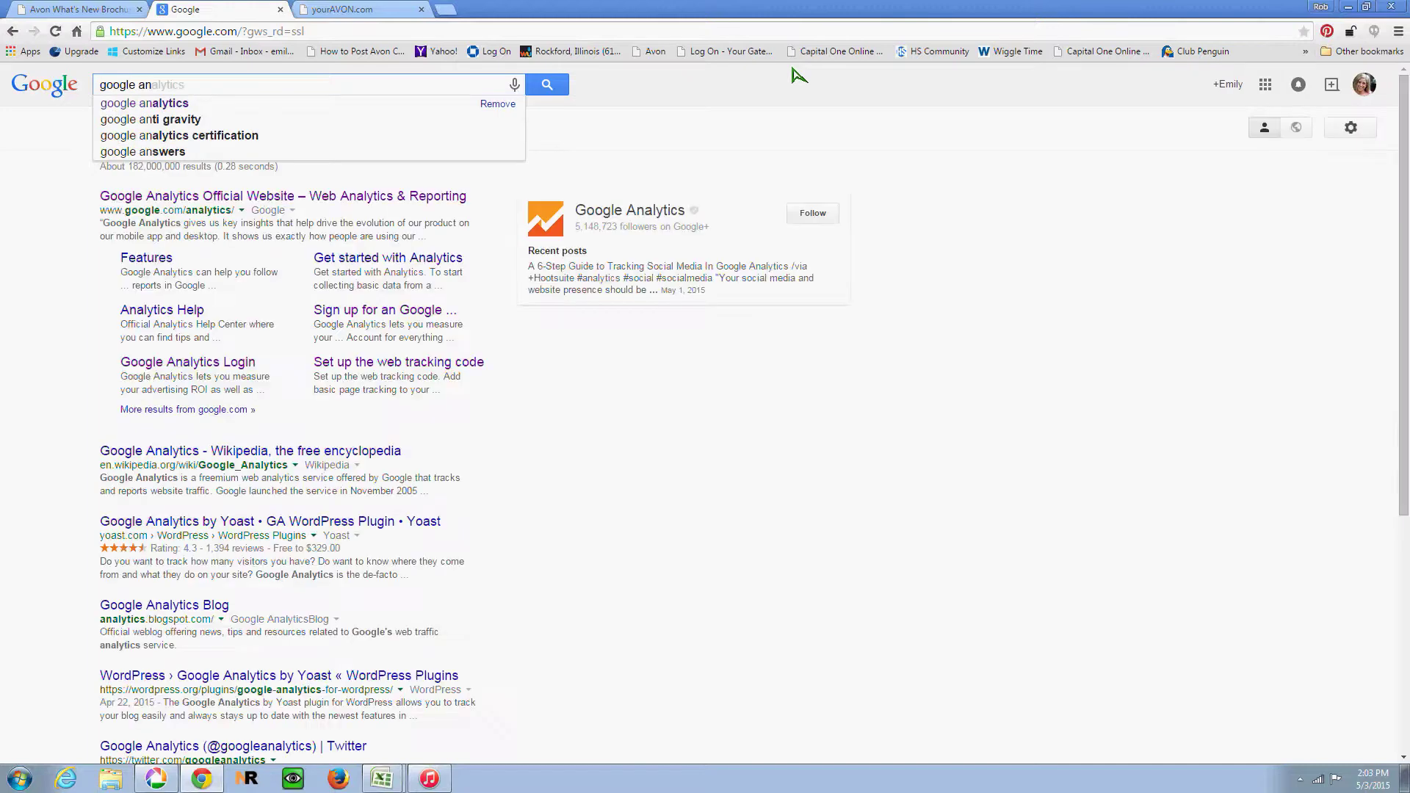
click(221, 103)
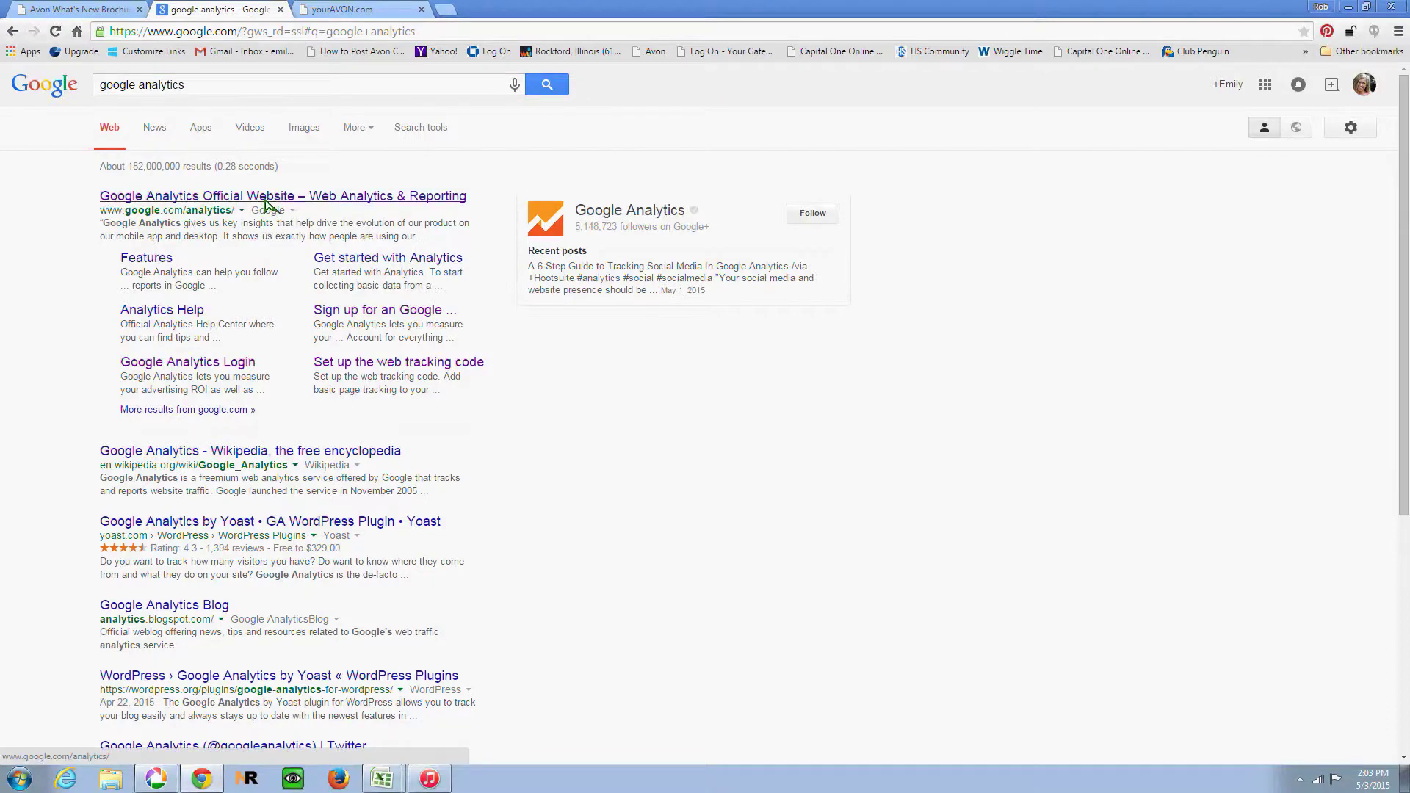
click(266, 203)
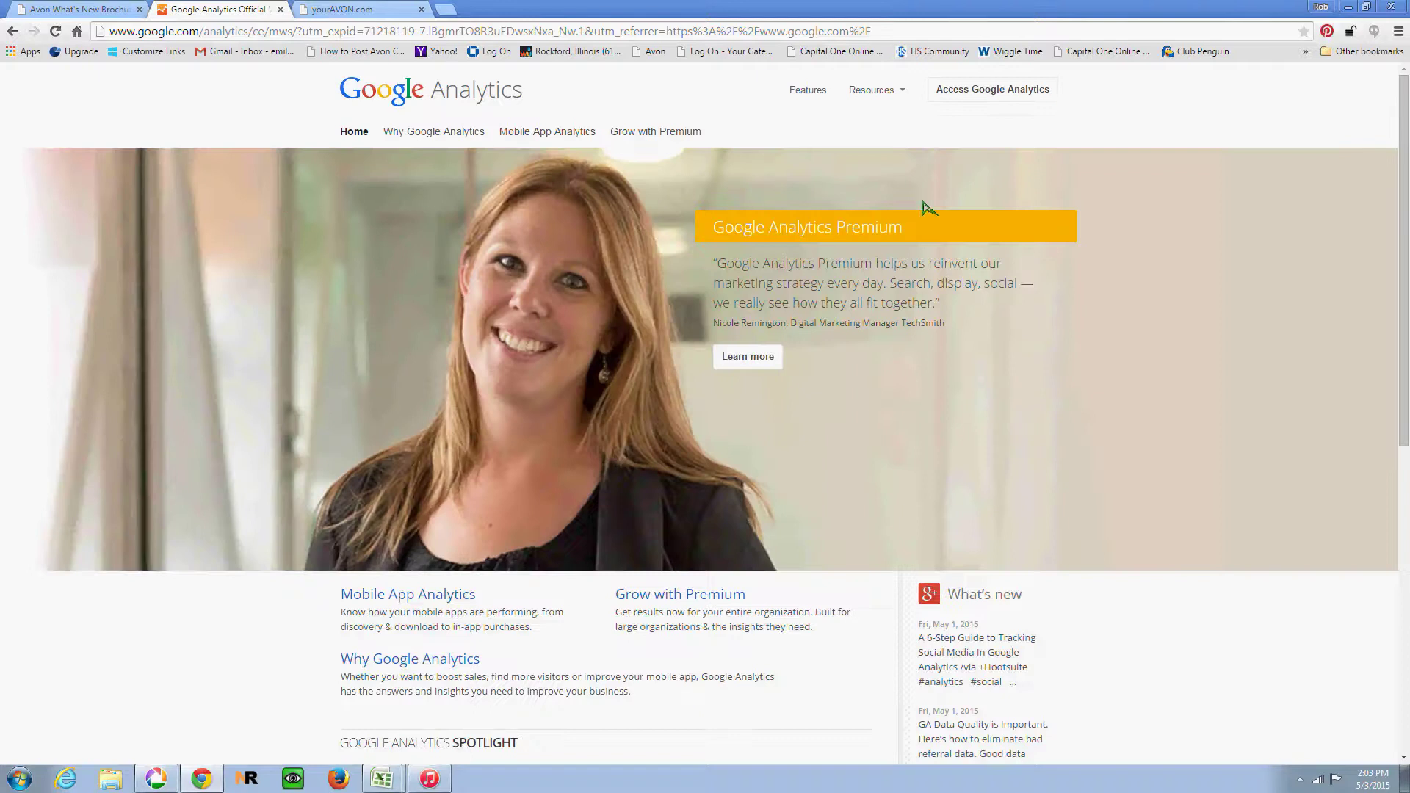
Step: Enter Google Analytics via Access Google Analytics and start the sign-up
click(967, 95)
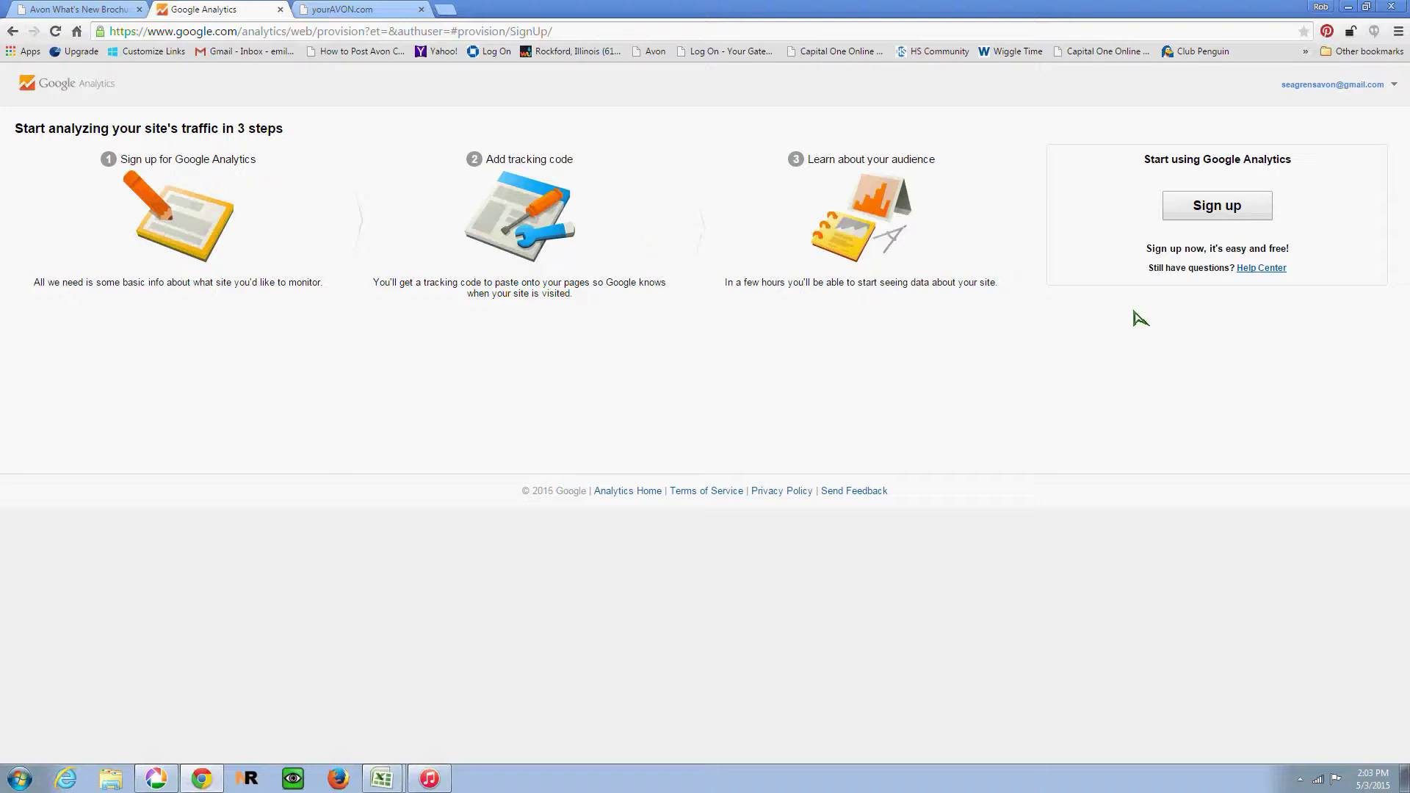
click(1264, 210)
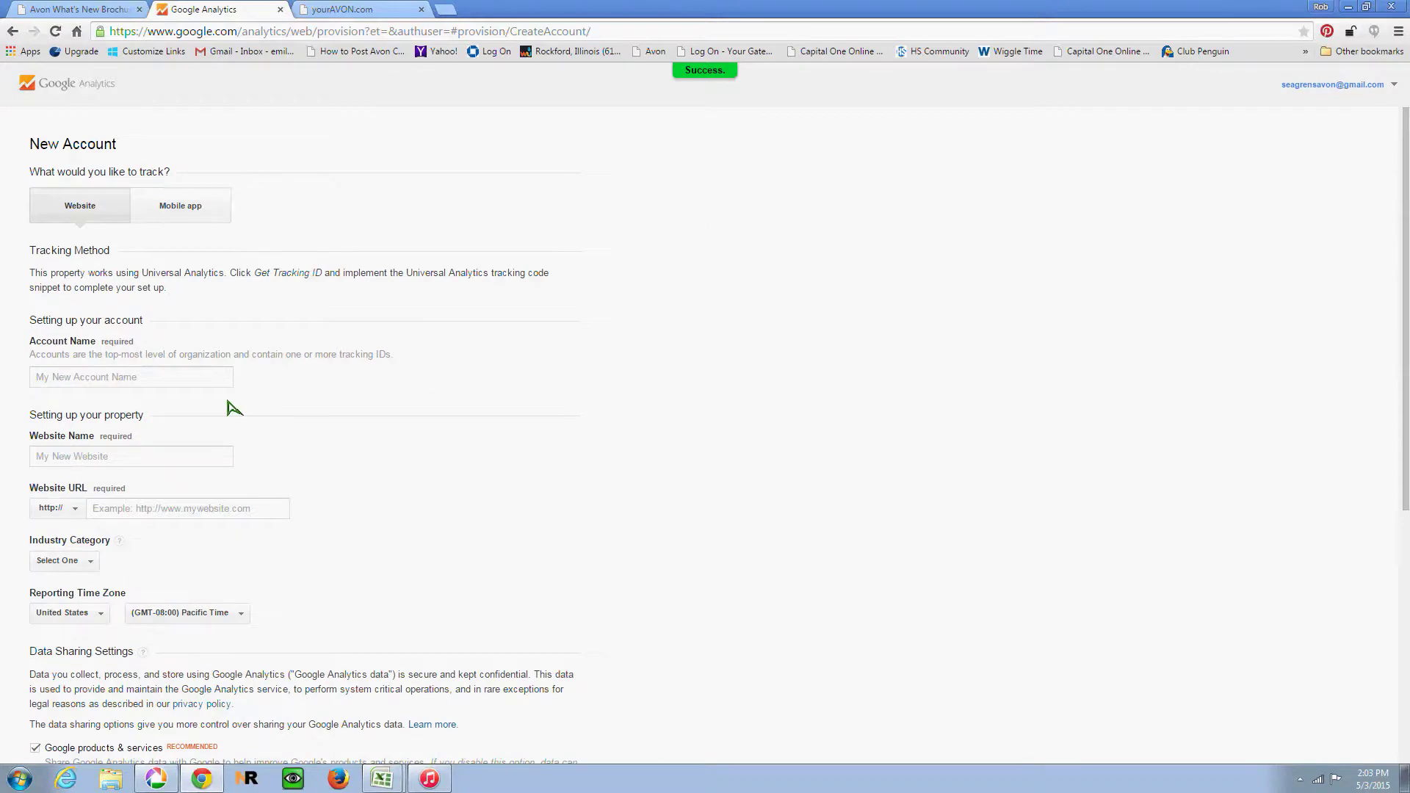
Step: Enter the representative's Avon store as account name and 'Avon Website' as website name
click(121, 377)
click(123, 378)
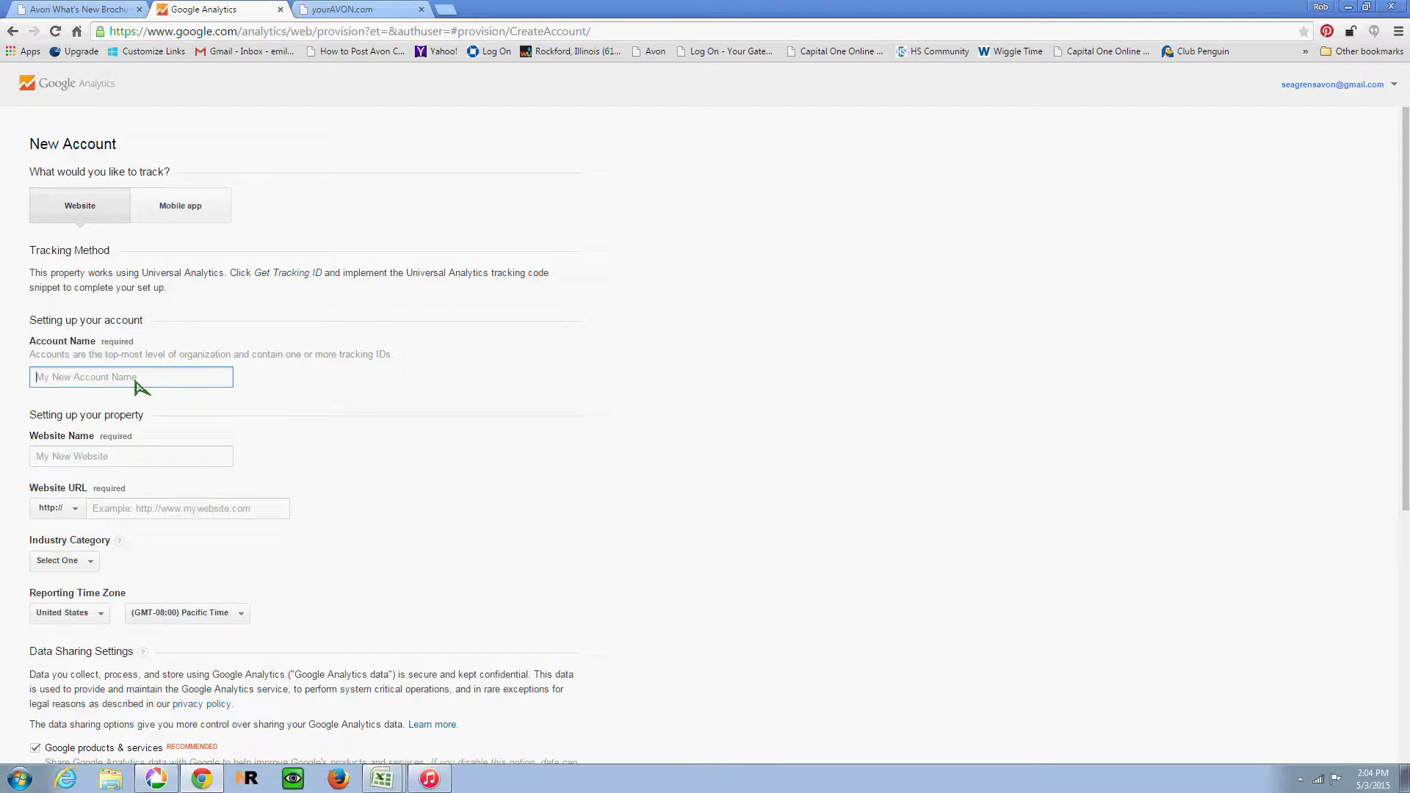
text(Emily's Avon)
key(Tab)
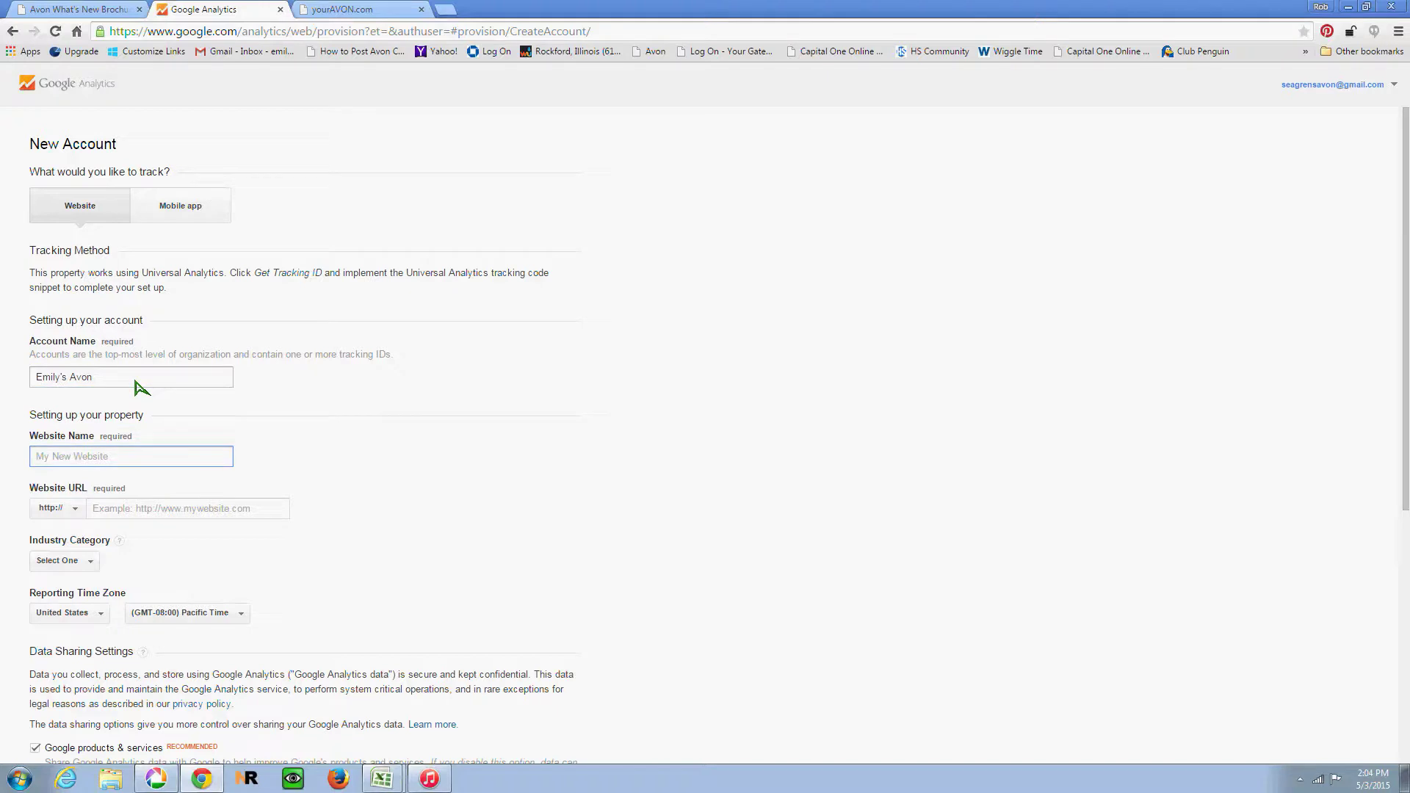
text(Avon Website)
key(Tab)
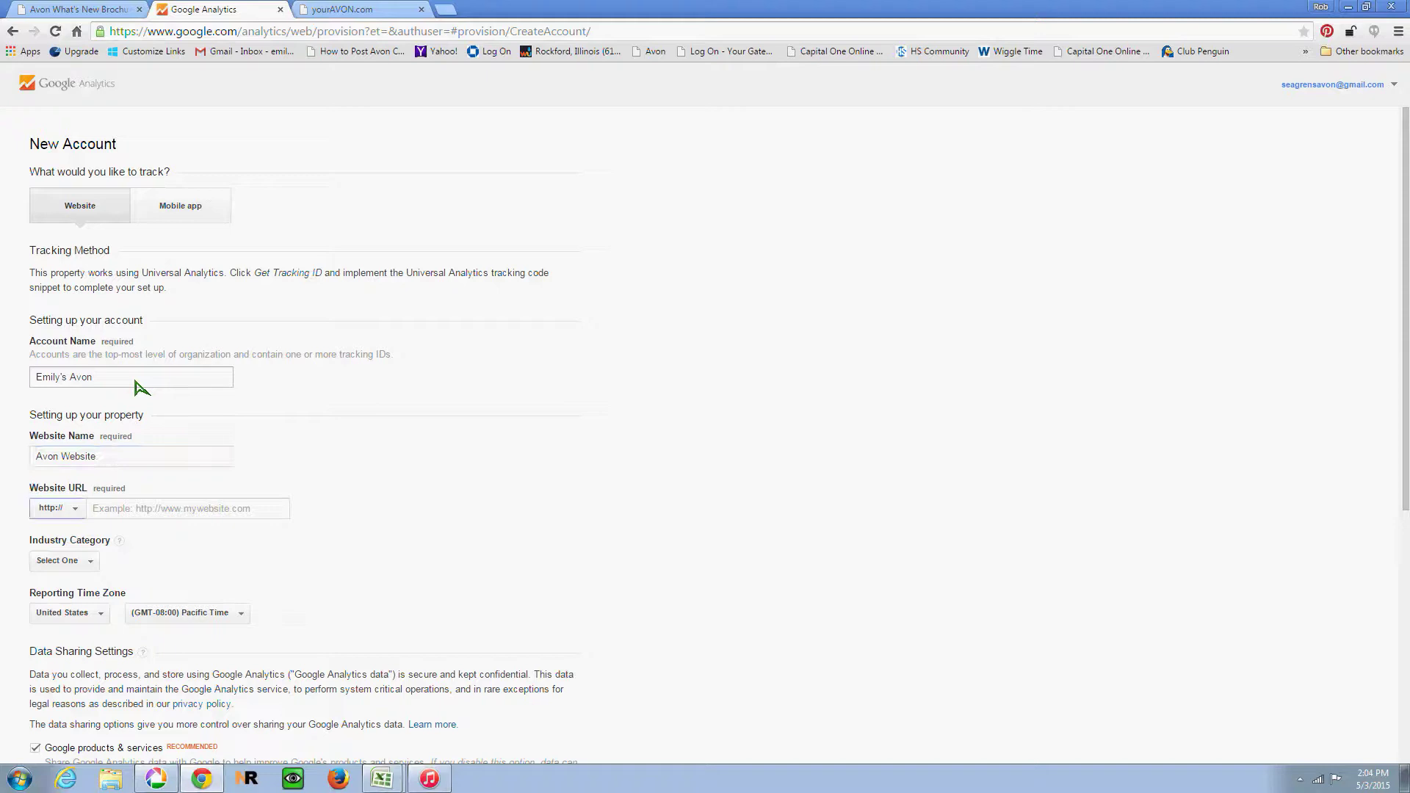
Step: Enter the representative's avonrepresentative site address as the Website URL
click(132, 514)
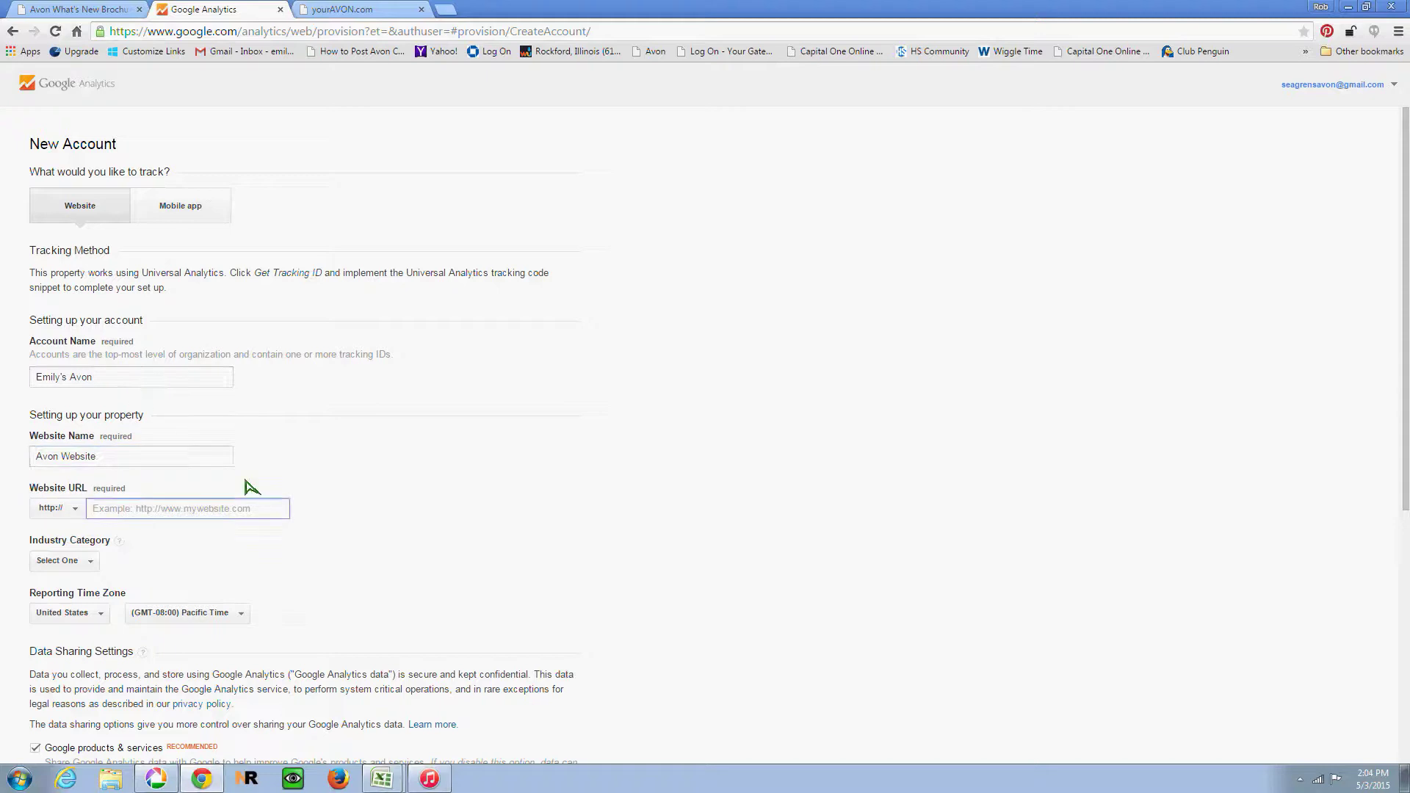
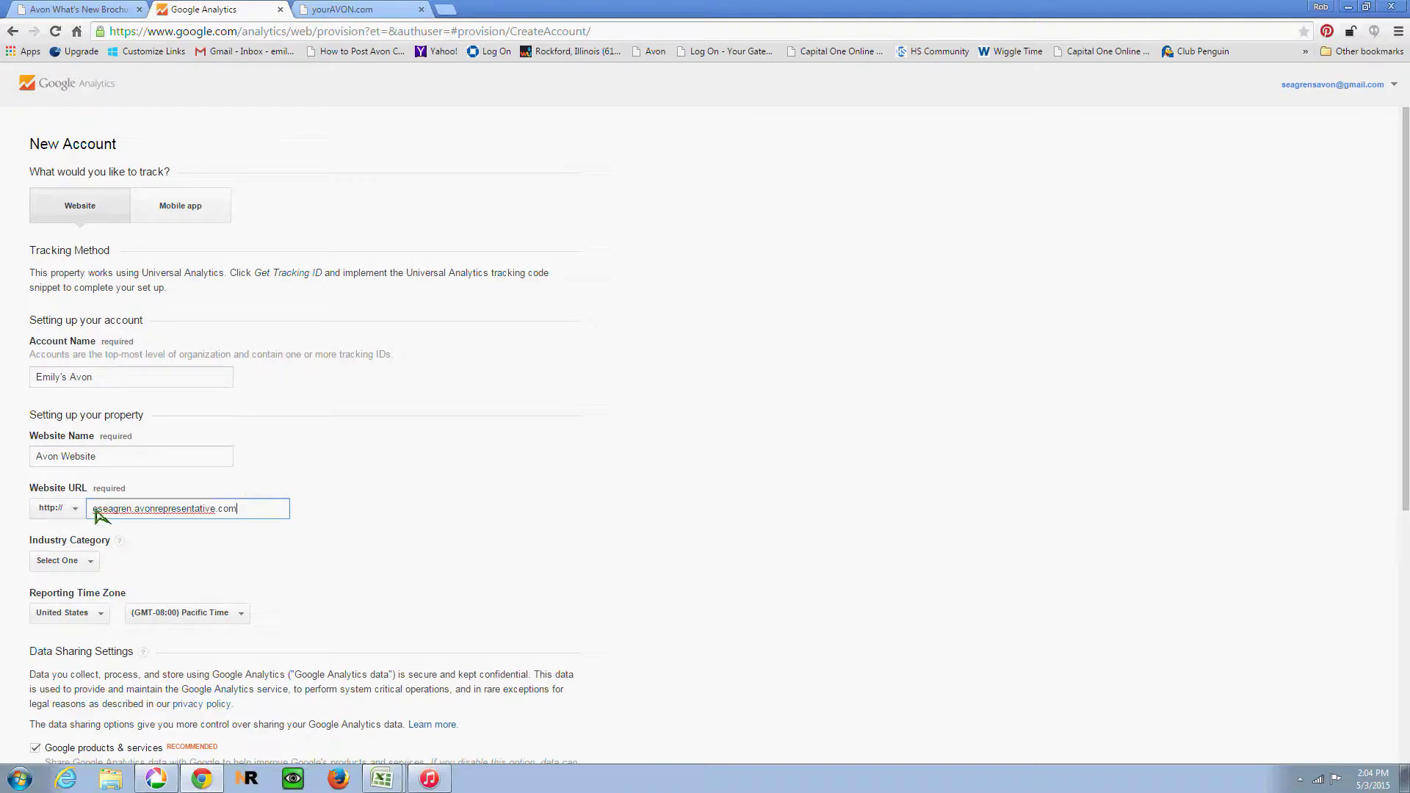
click(94, 510)
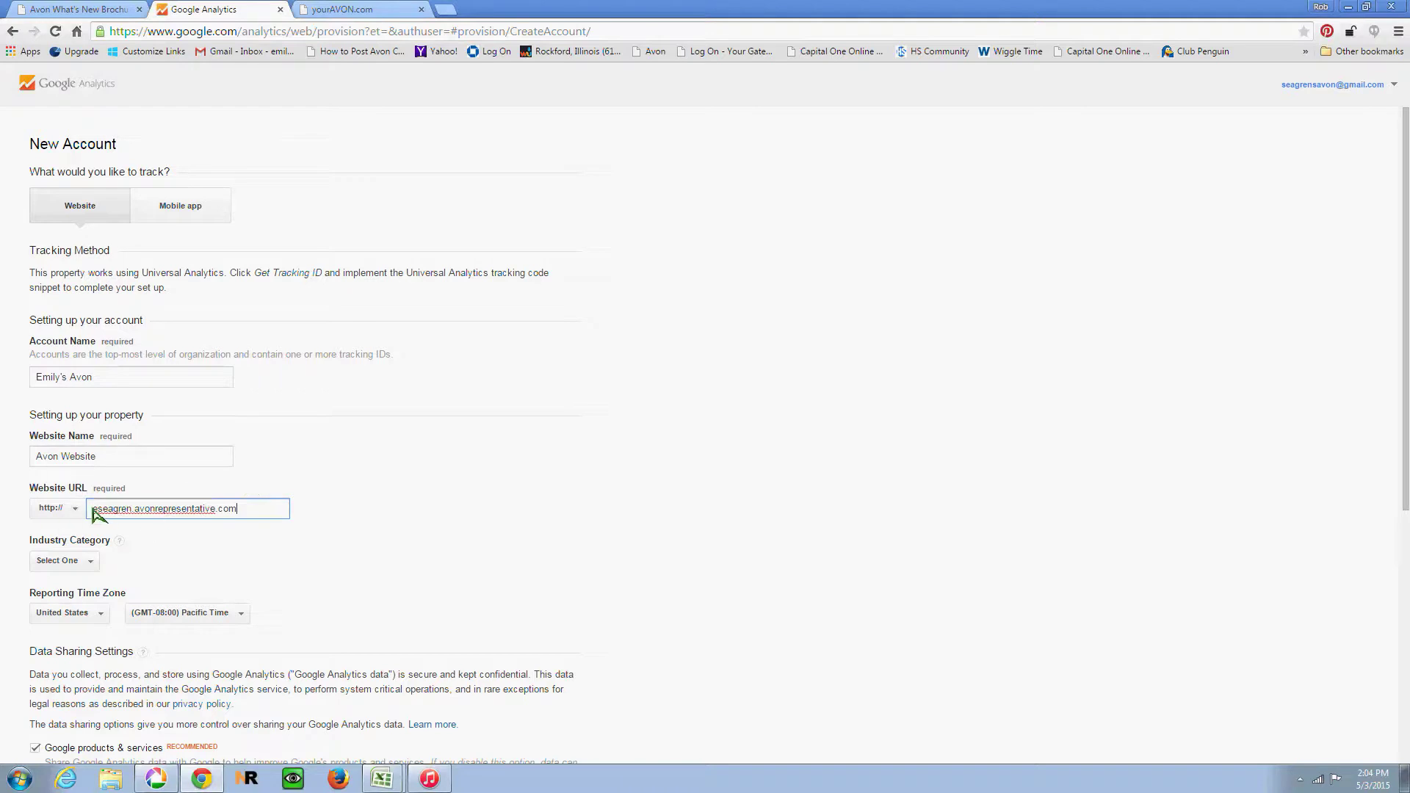
click(249, 509)
drag(90, 508, 138, 512)
click(137, 510)
Step: Set the industry category to Shopping and the reporting time zone to (GMT-06:00) Central Time
click(81, 561)
scroll(83, 593, down, 1)
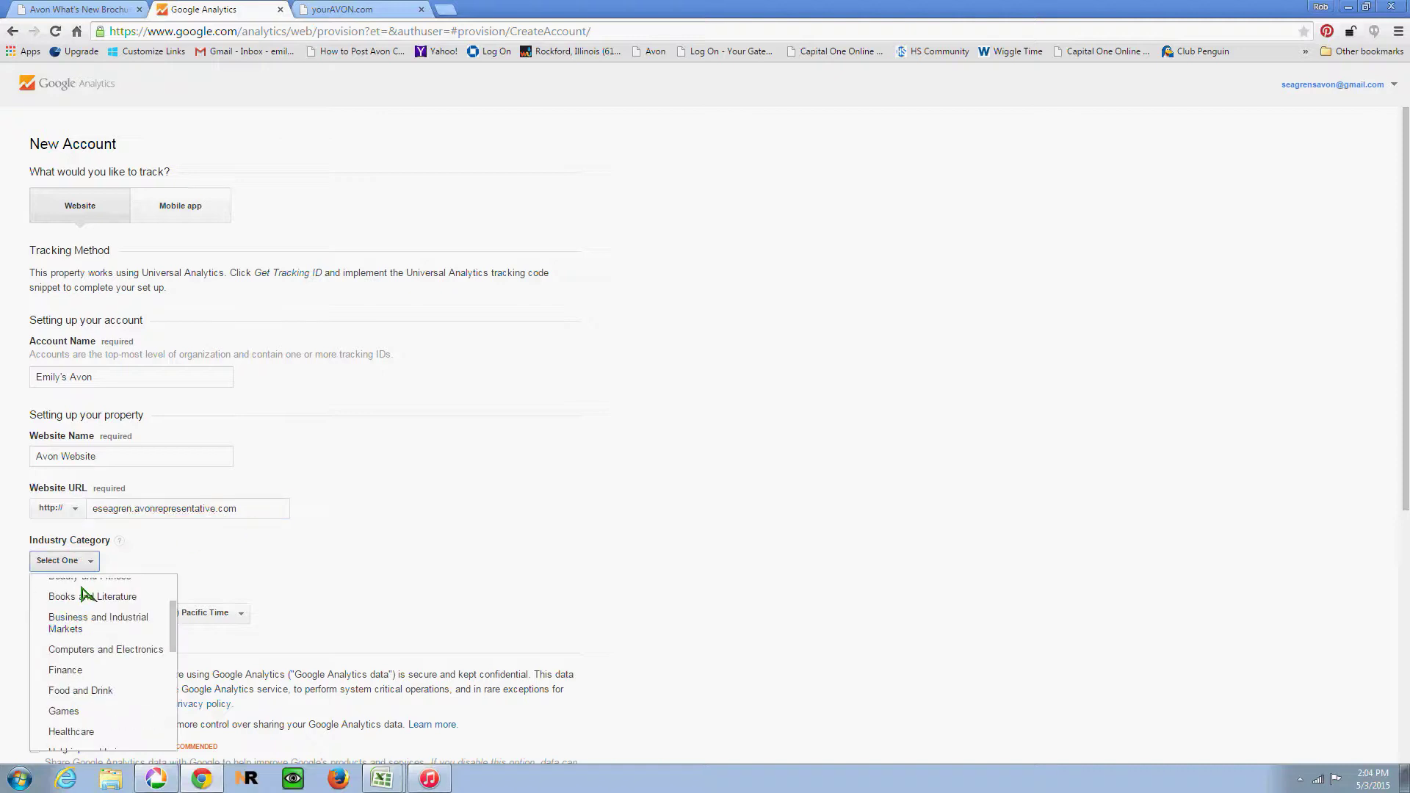
scroll(84, 591, down, 2)
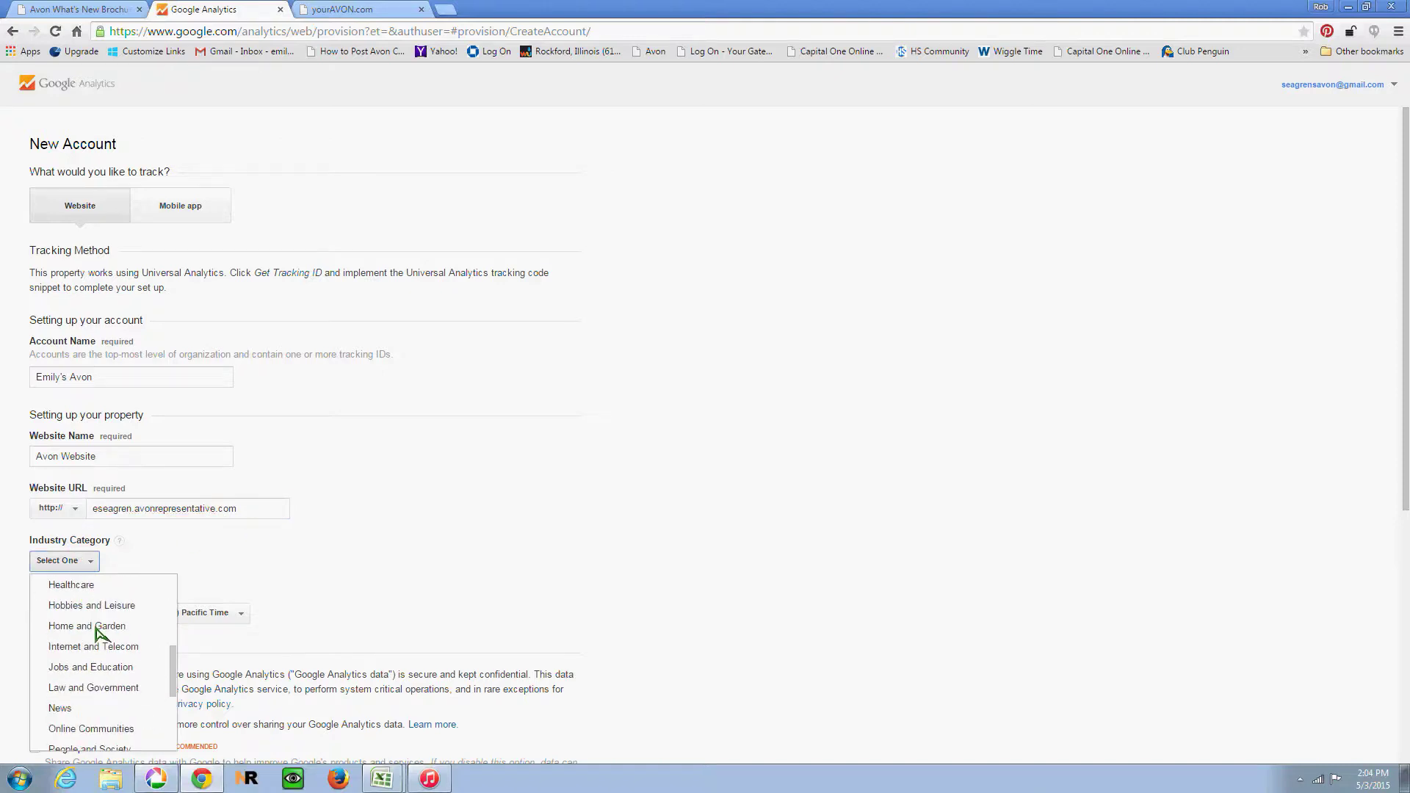
scroll(99, 631, down, 1)
scroll(103, 654, down, 1)
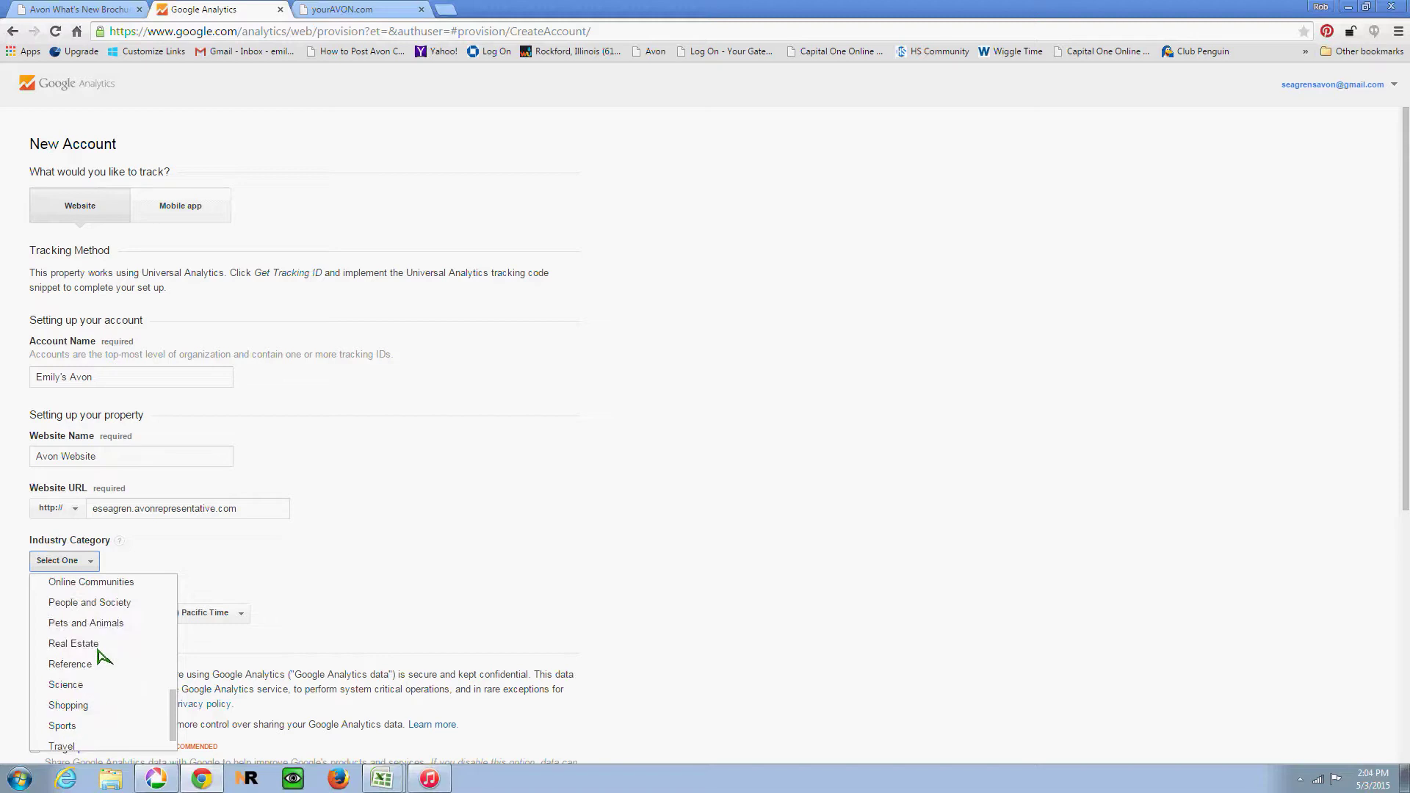
click(95, 705)
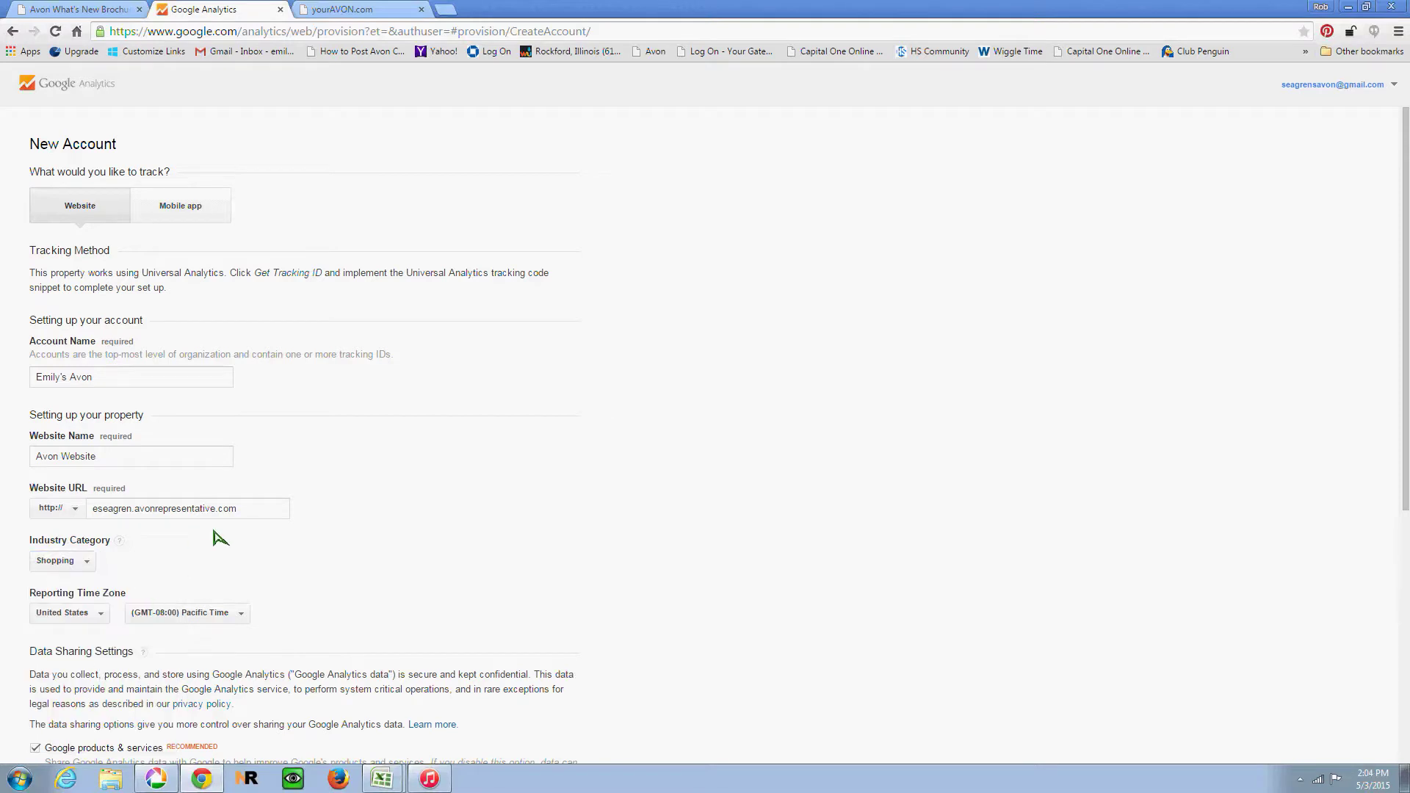
scroll(221, 538, down, 2)
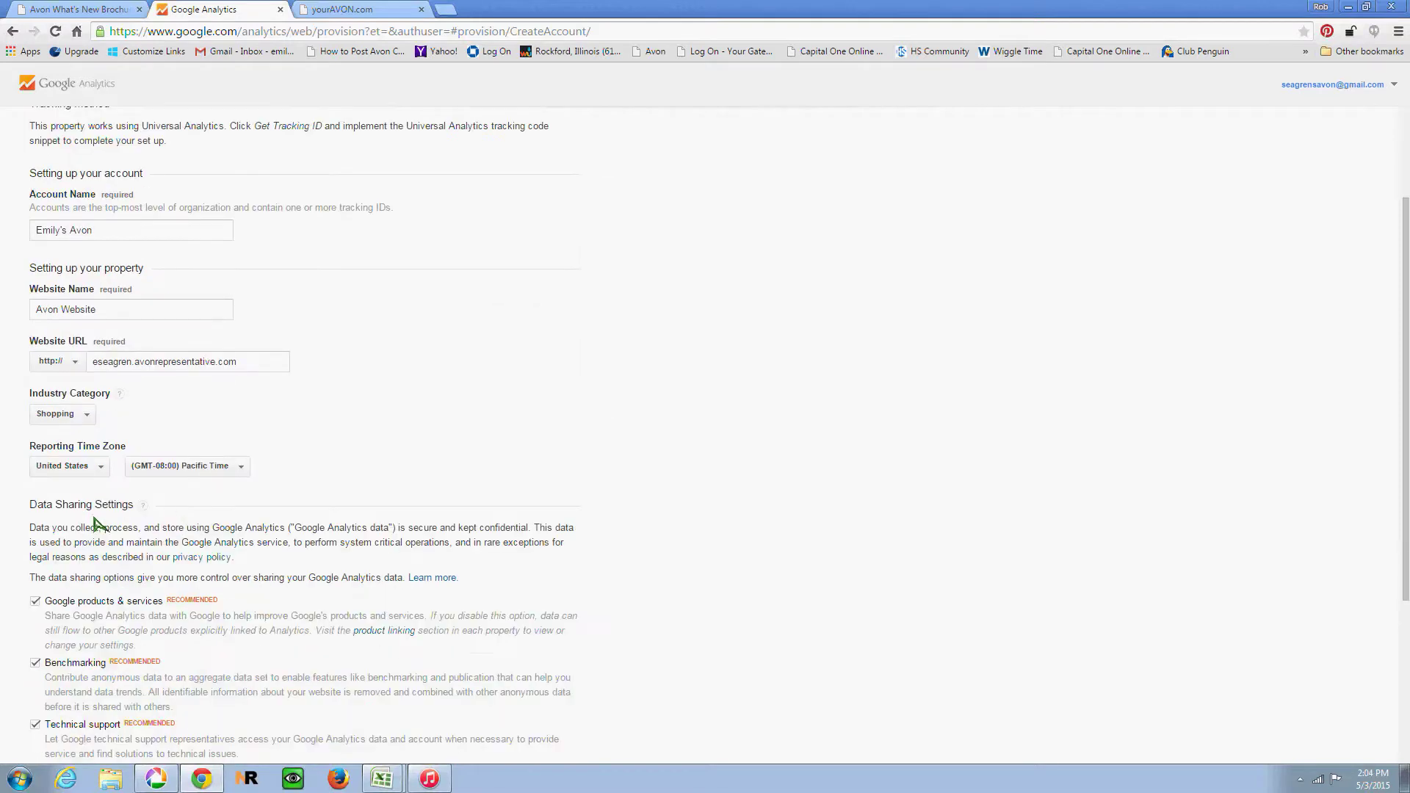
click(201, 473)
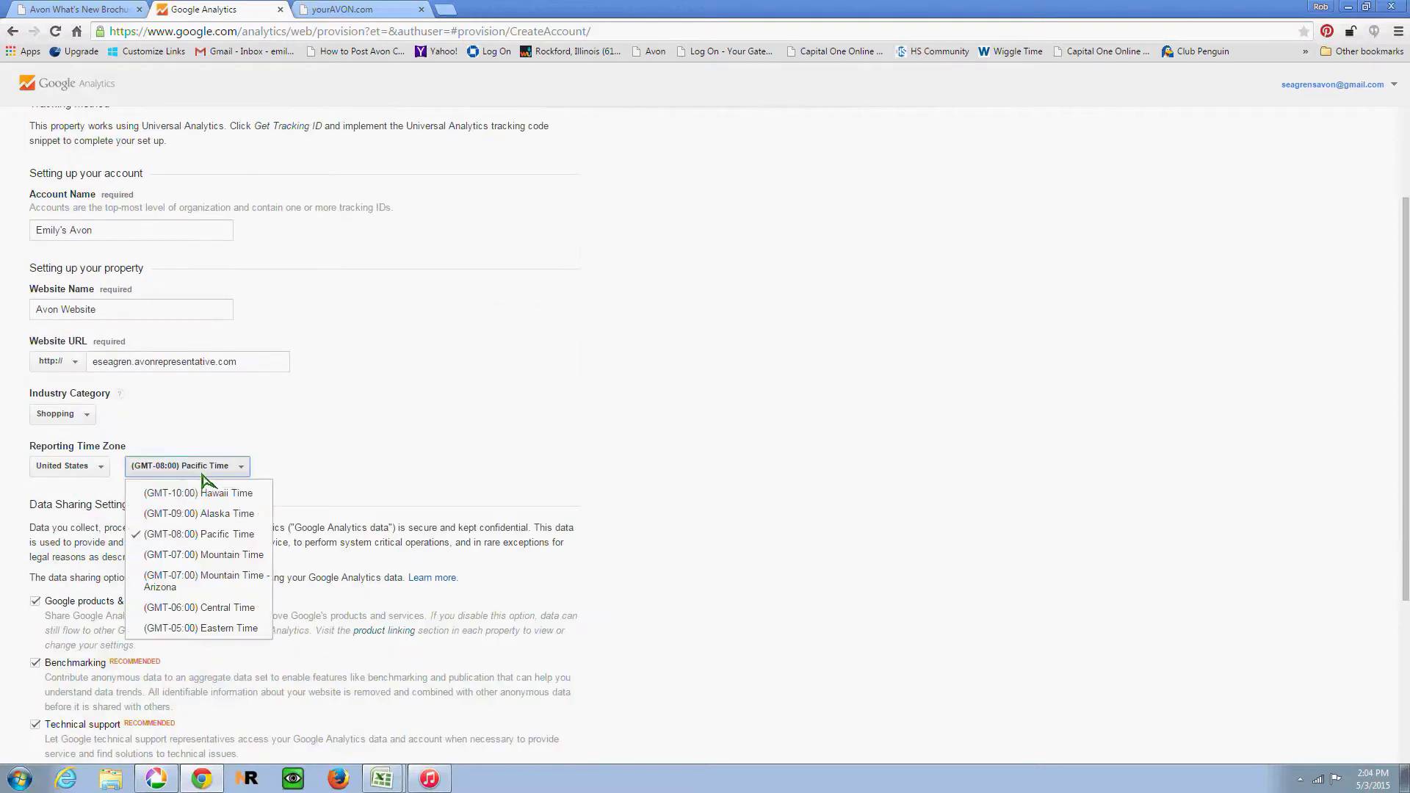
click(227, 607)
Step: Uncheck the Benchmarking, Technical support and Account specialists data-sharing options
scroll(41, 475, down, 2)
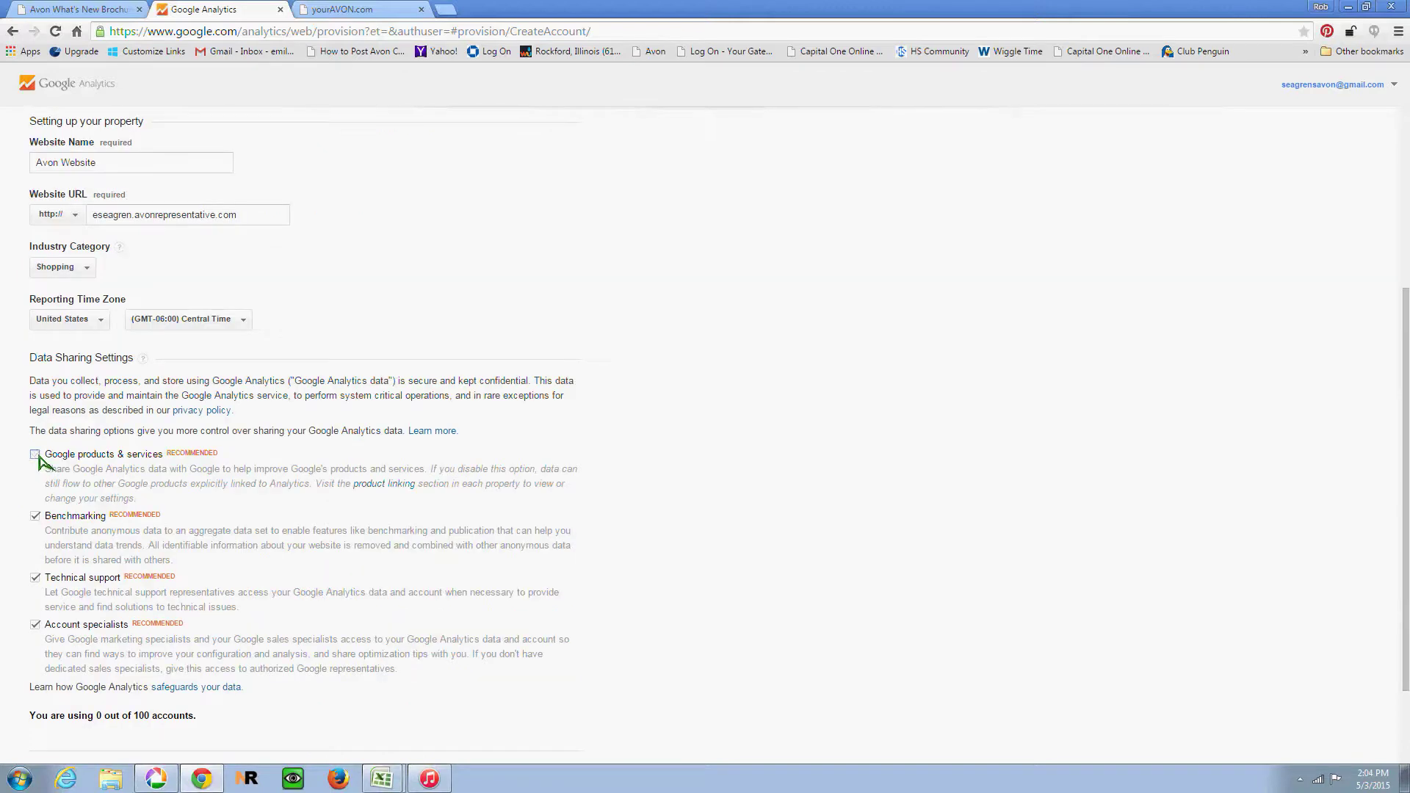
click(34, 516)
click(34, 577)
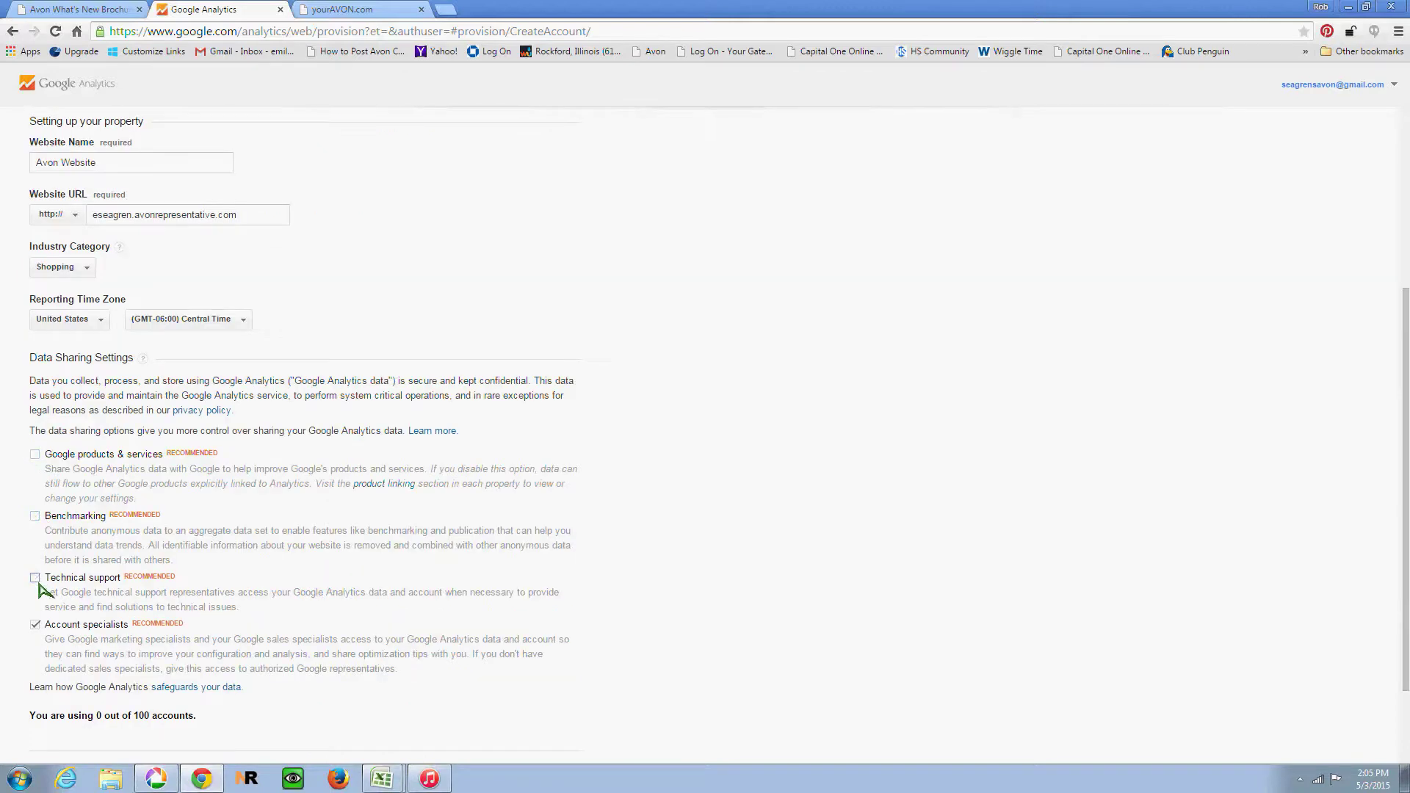
click(35, 625)
scroll(158, 544, down, 3)
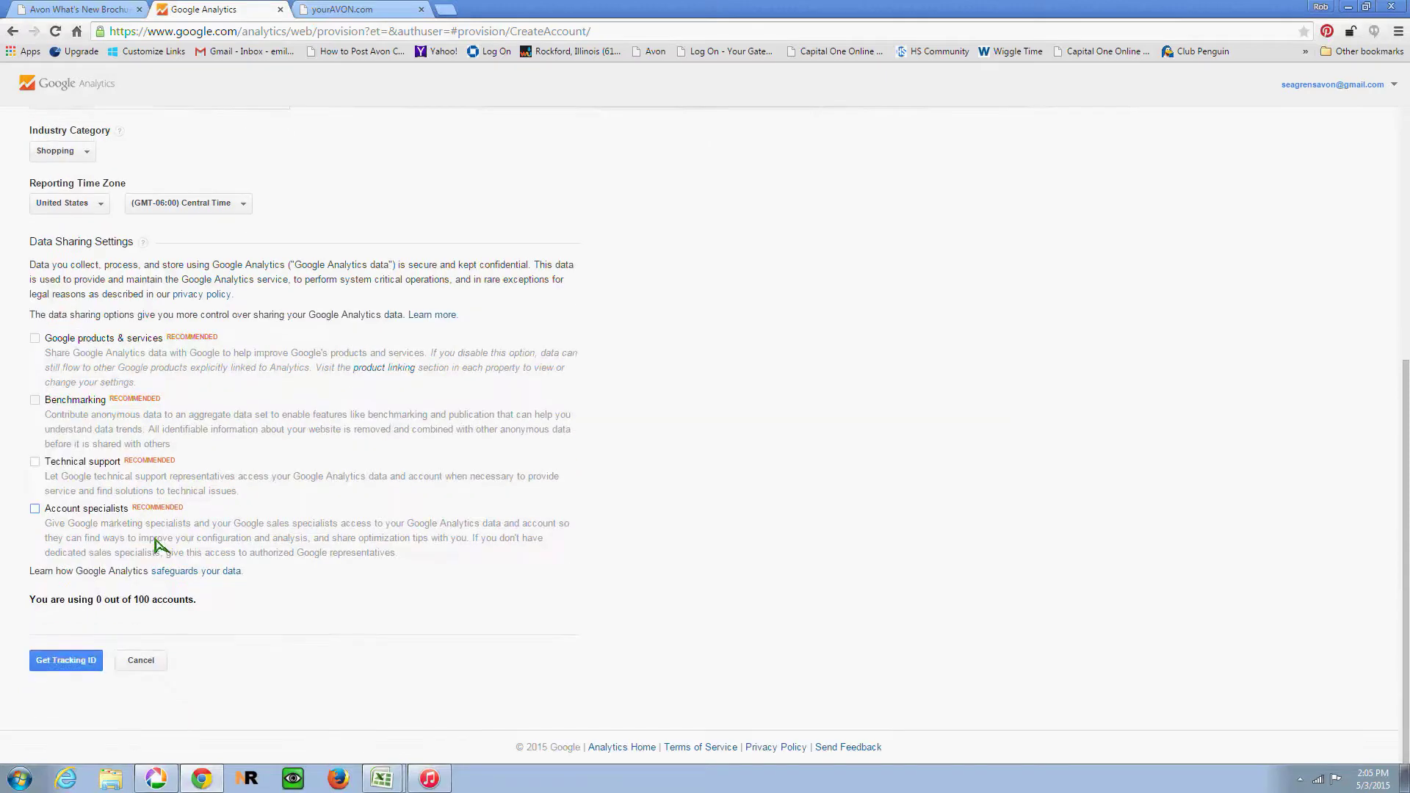
Step: Request a tracking ID and accept the Google Analytics Terms of Service Agreement
click(66, 664)
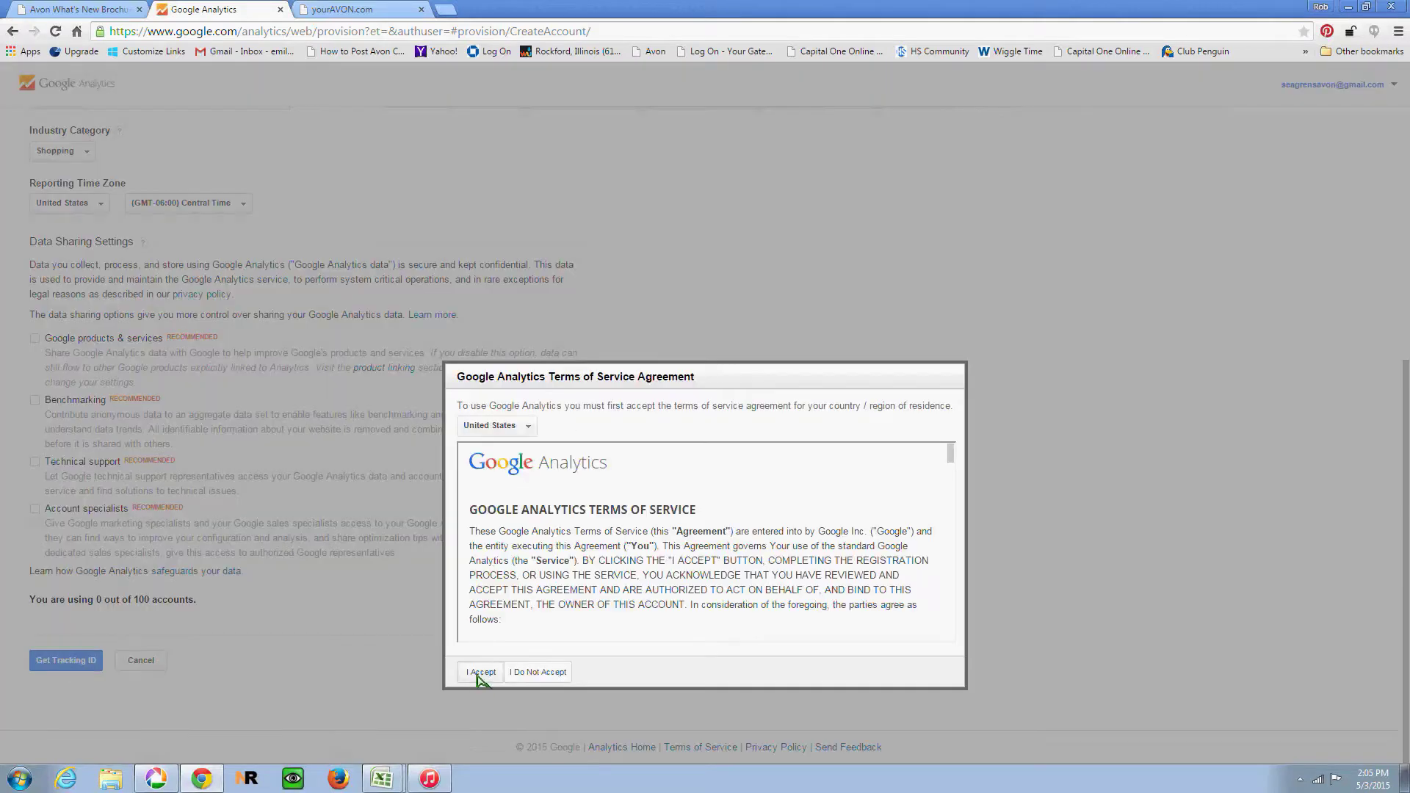
click(480, 672)
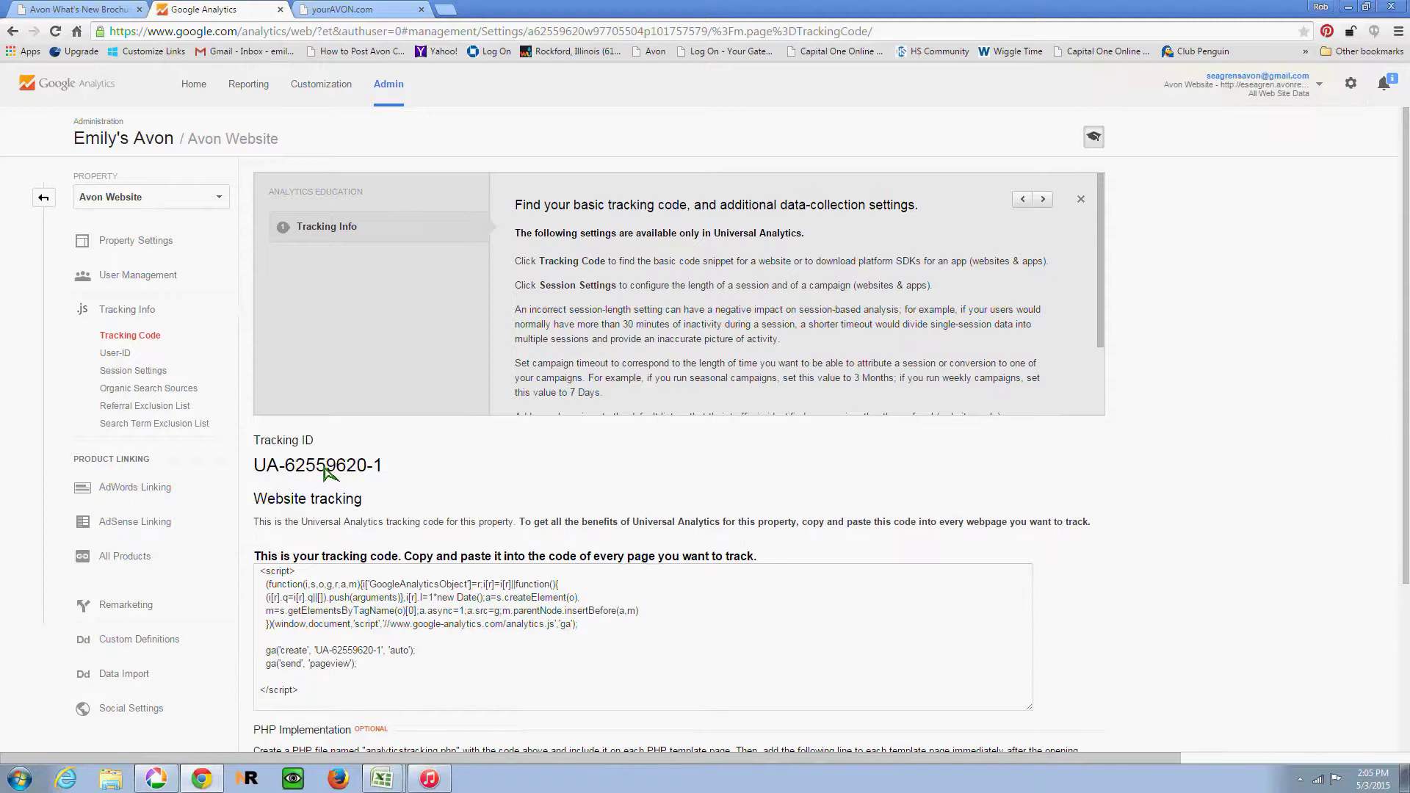
Step: Copy the new tracking ID and switch to the yourAVON.com tab
triple_click(394, 470)
click(381, 472)
drag(380, 472, 255, 472)
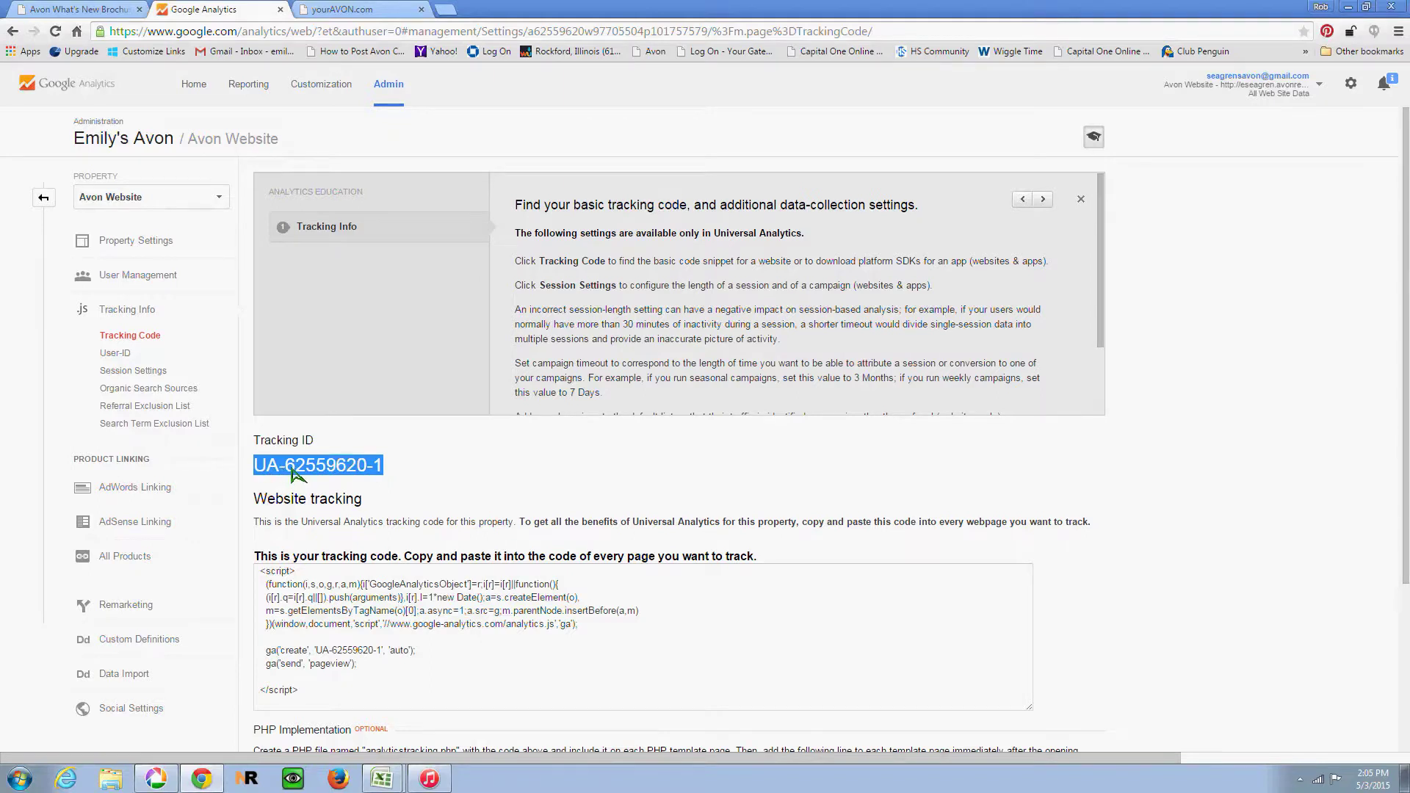
right_click(293, 472)
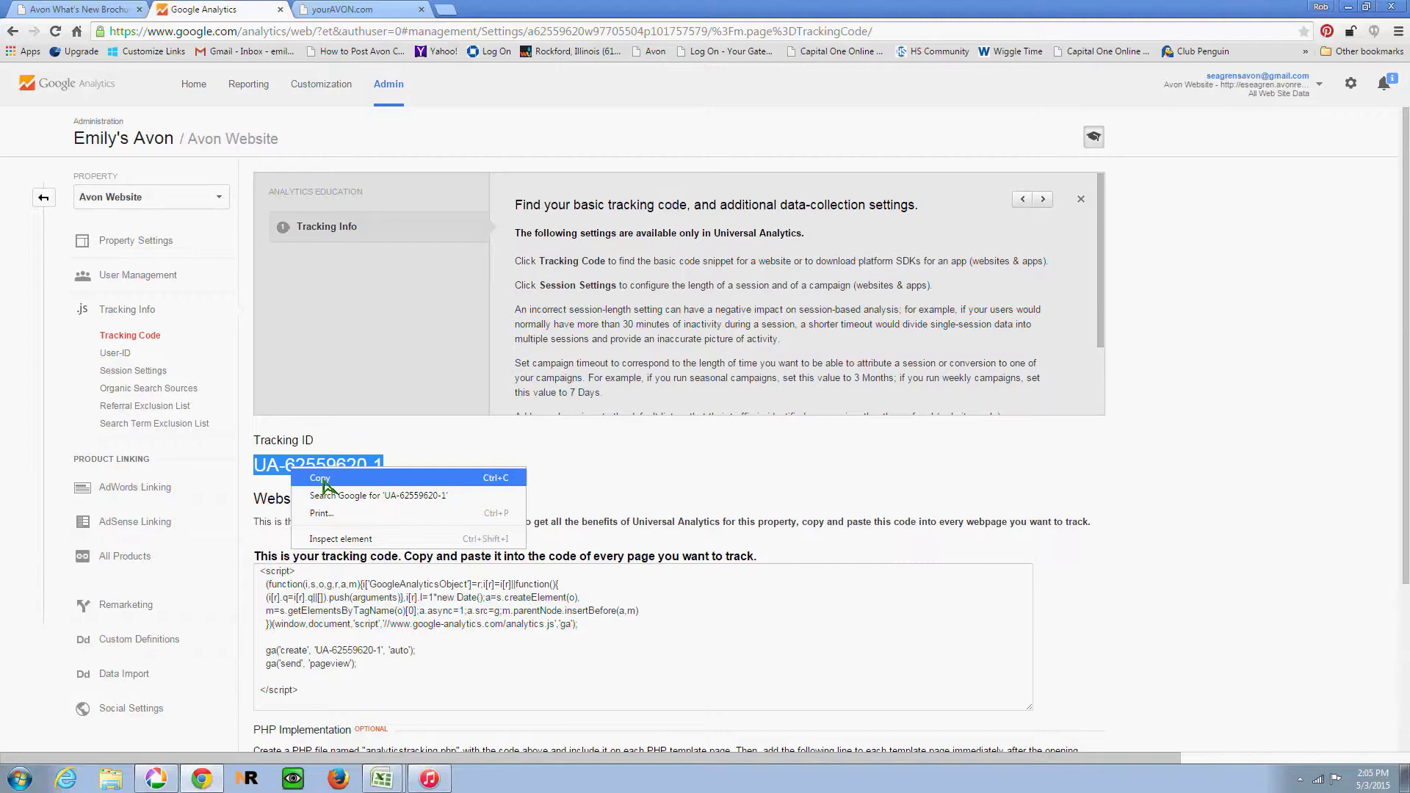
click(323, 482)
click(354, 11)
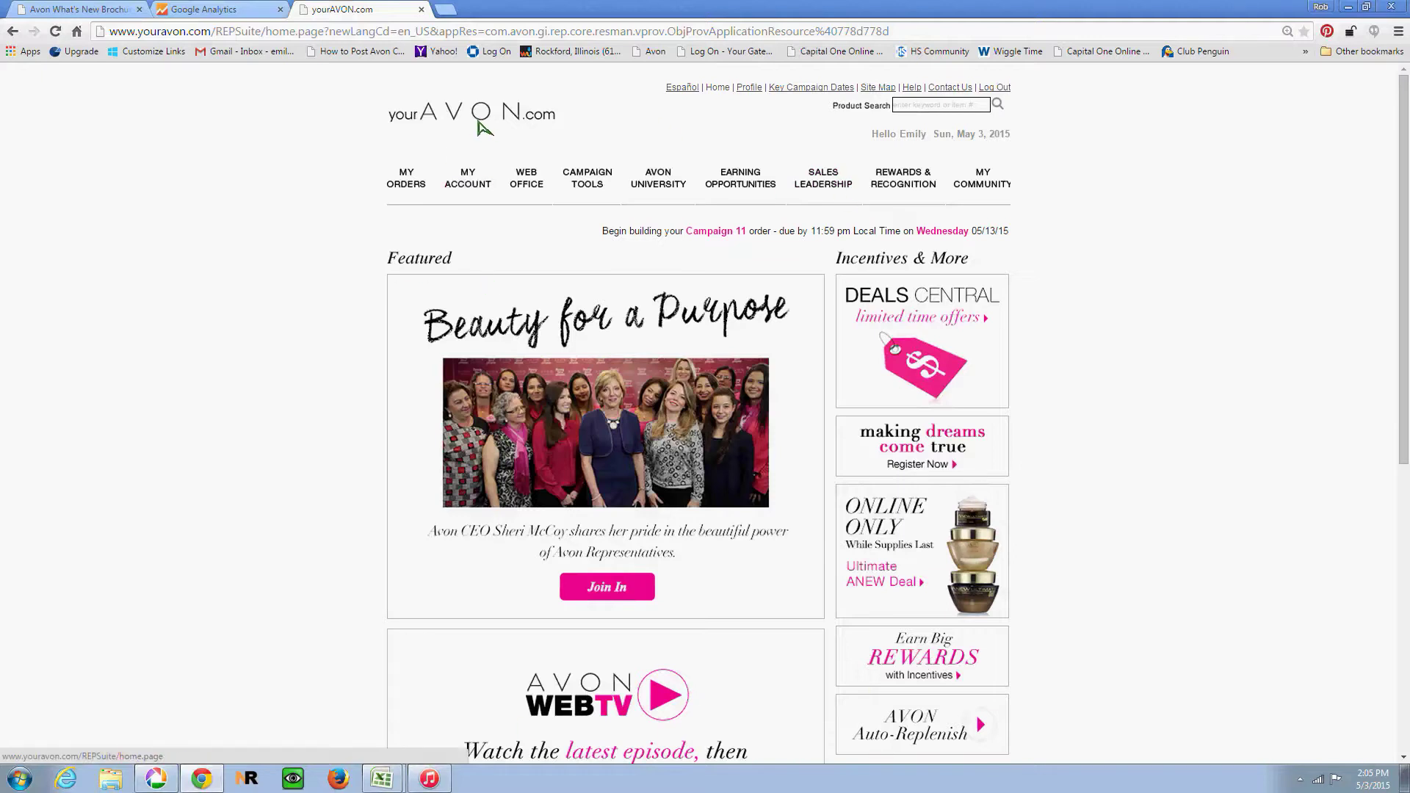
Step: Open the eStore Editor via WEB OFFICE, eStore, edit eStore
click(526, 180)
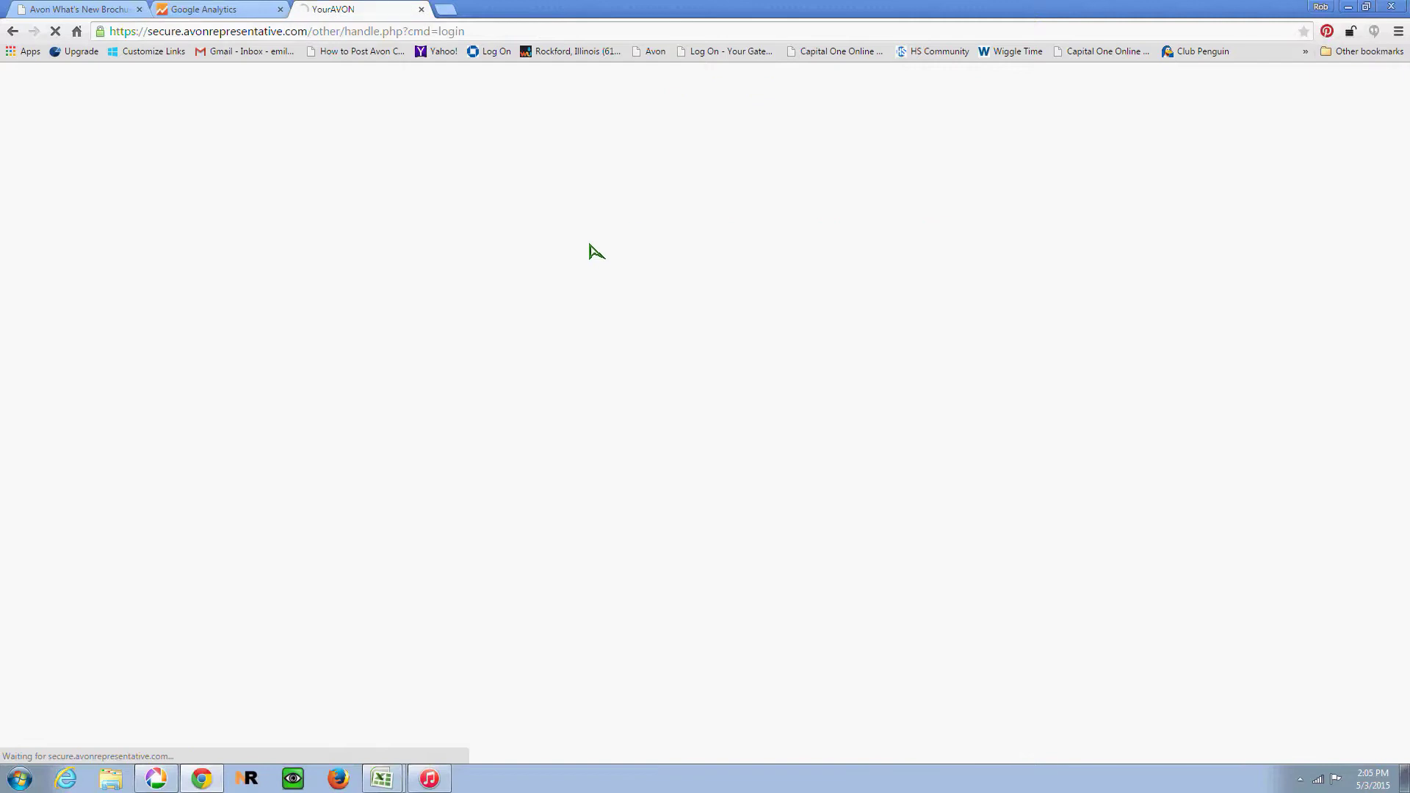
mouse_move(808, 237)
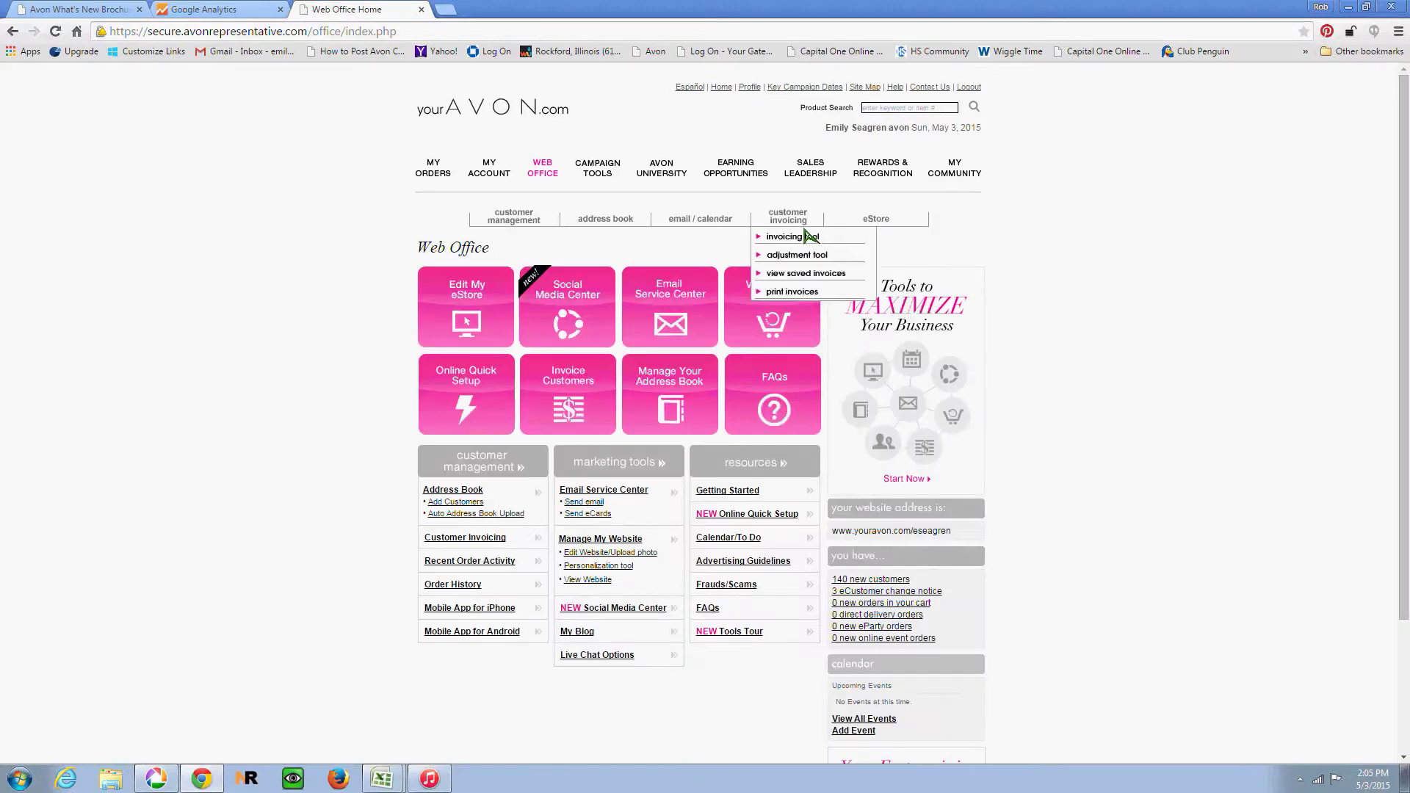
mouse_move(878, 220)
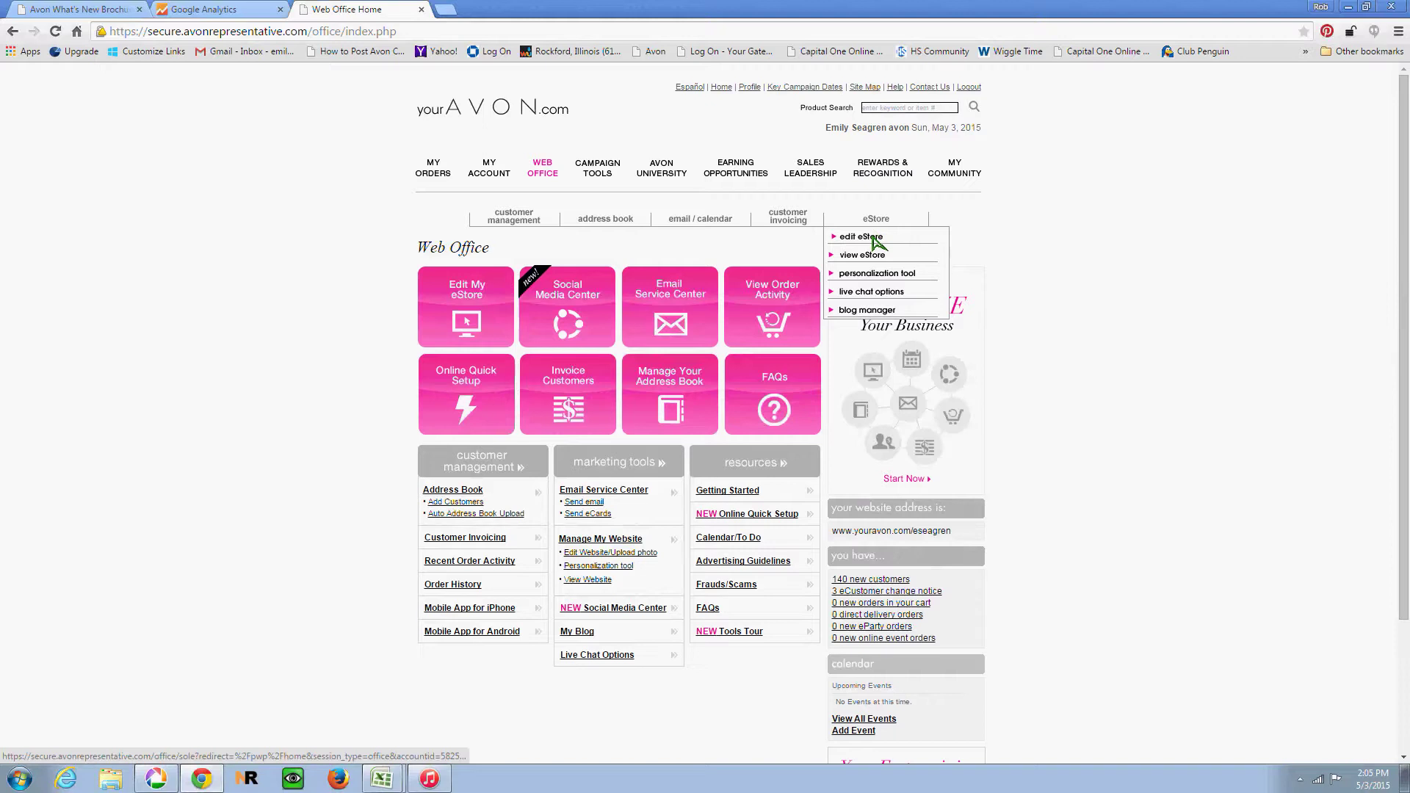
click(873, 239)
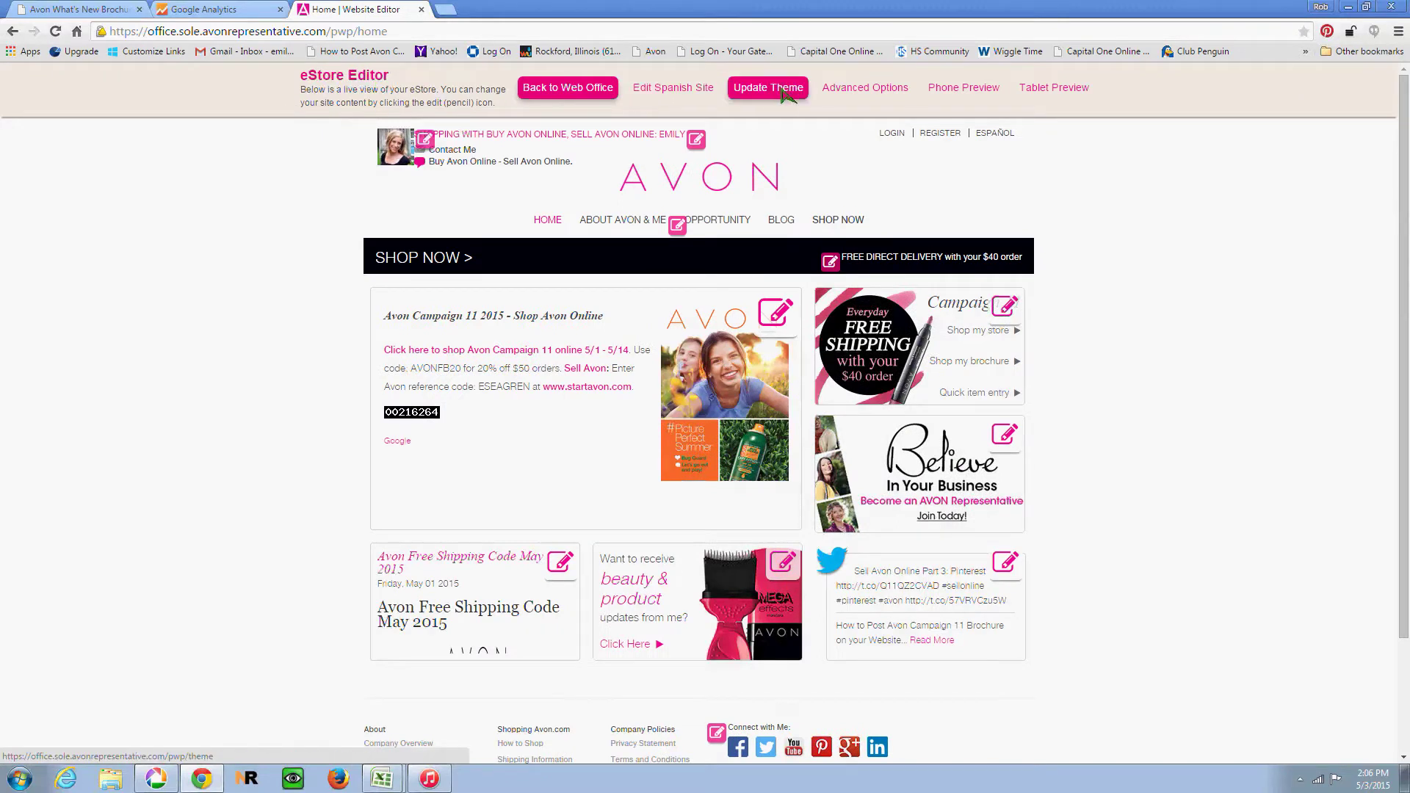
Step: Replace the old ID in Advanced Options' Google Analytics field with the new tracking ID, then compare in Google Analytics
click(876, 90)
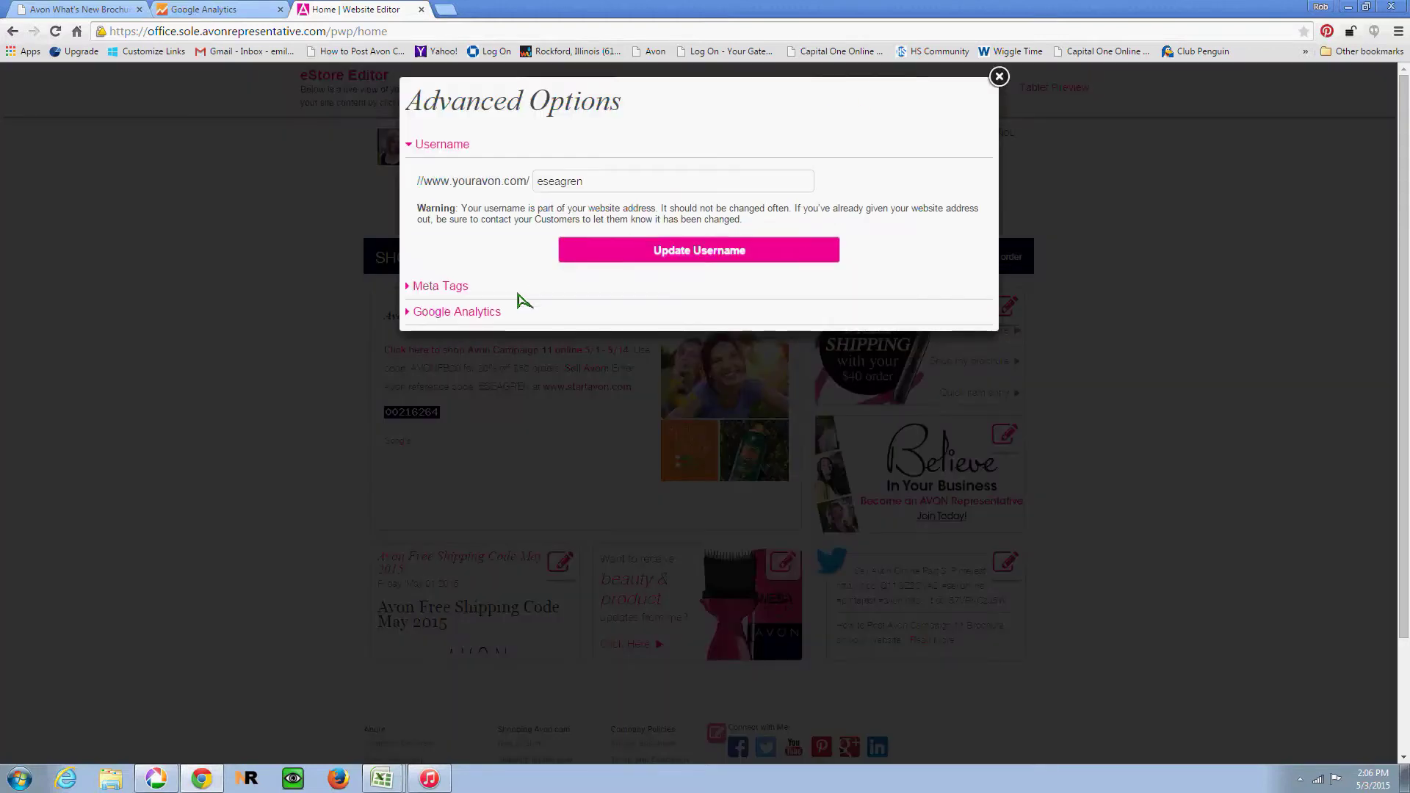
click(457, 313)
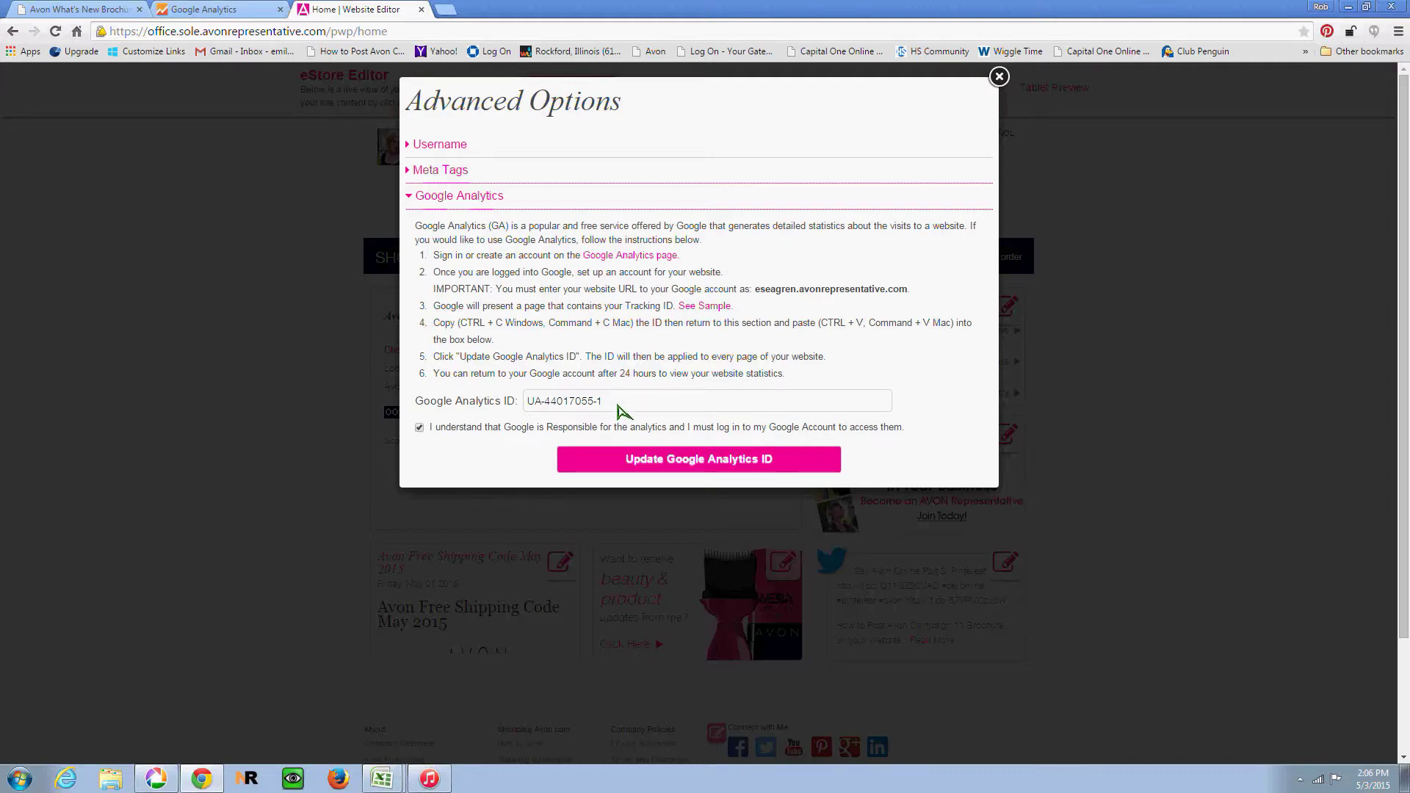
drag(617, 409, 523, 402)
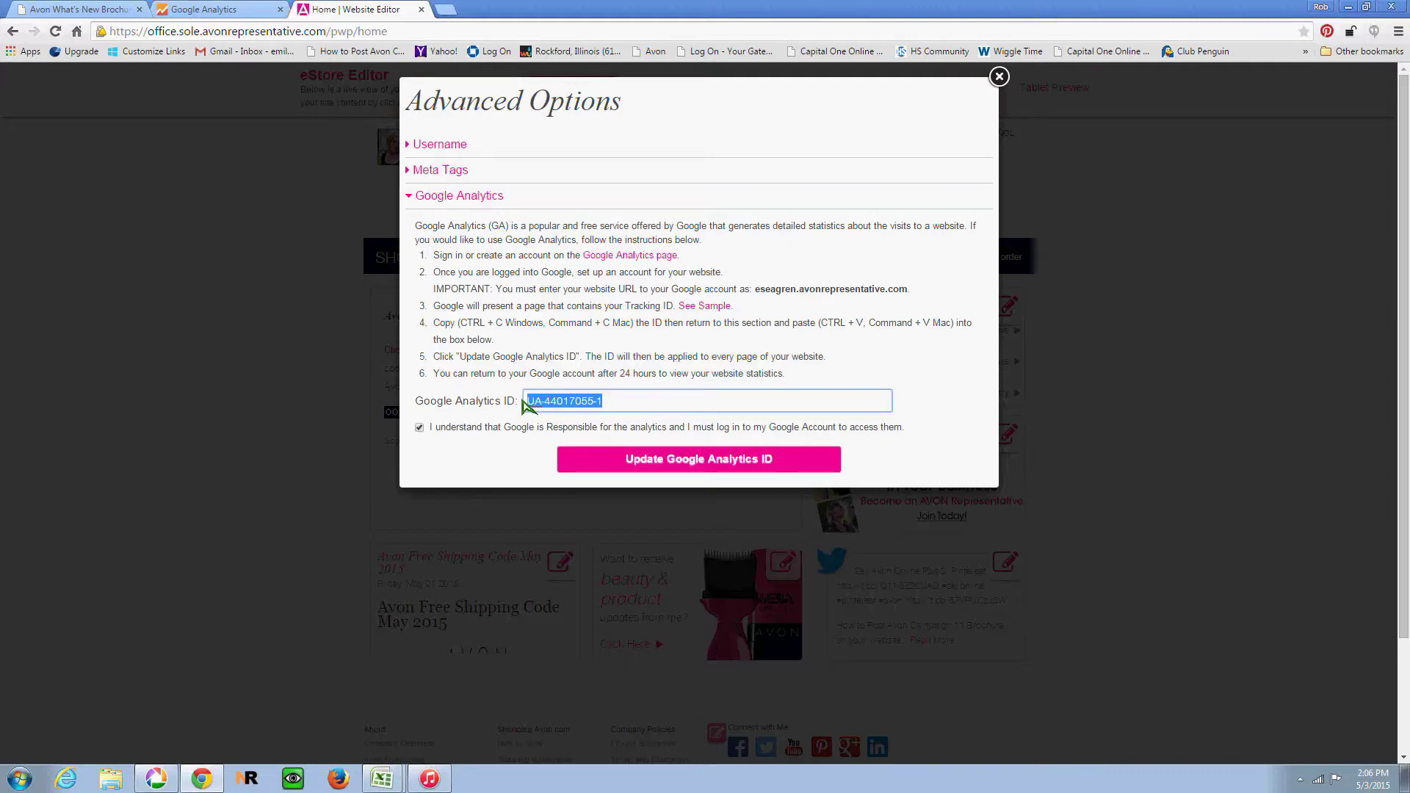
key(BackSpace)
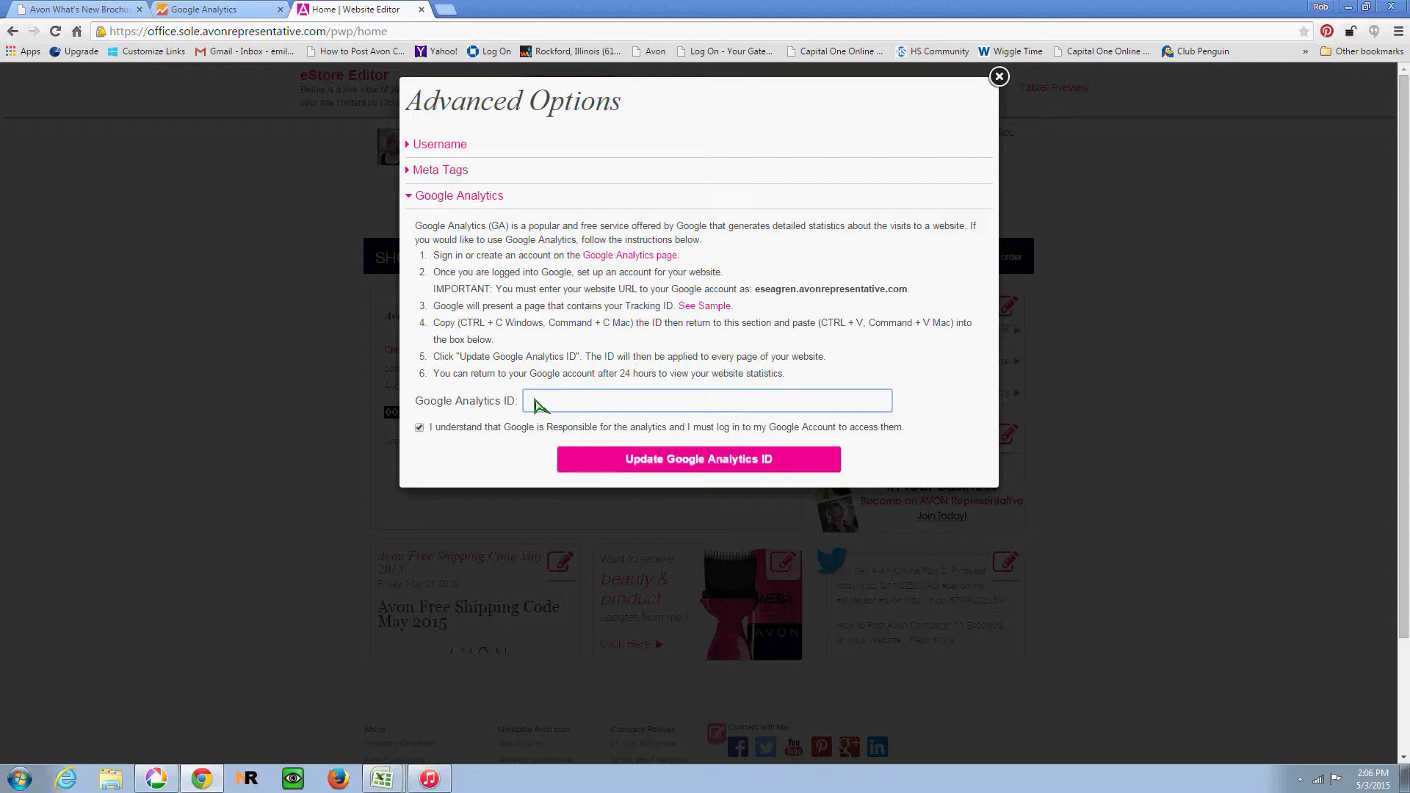
right_click(534, 403)
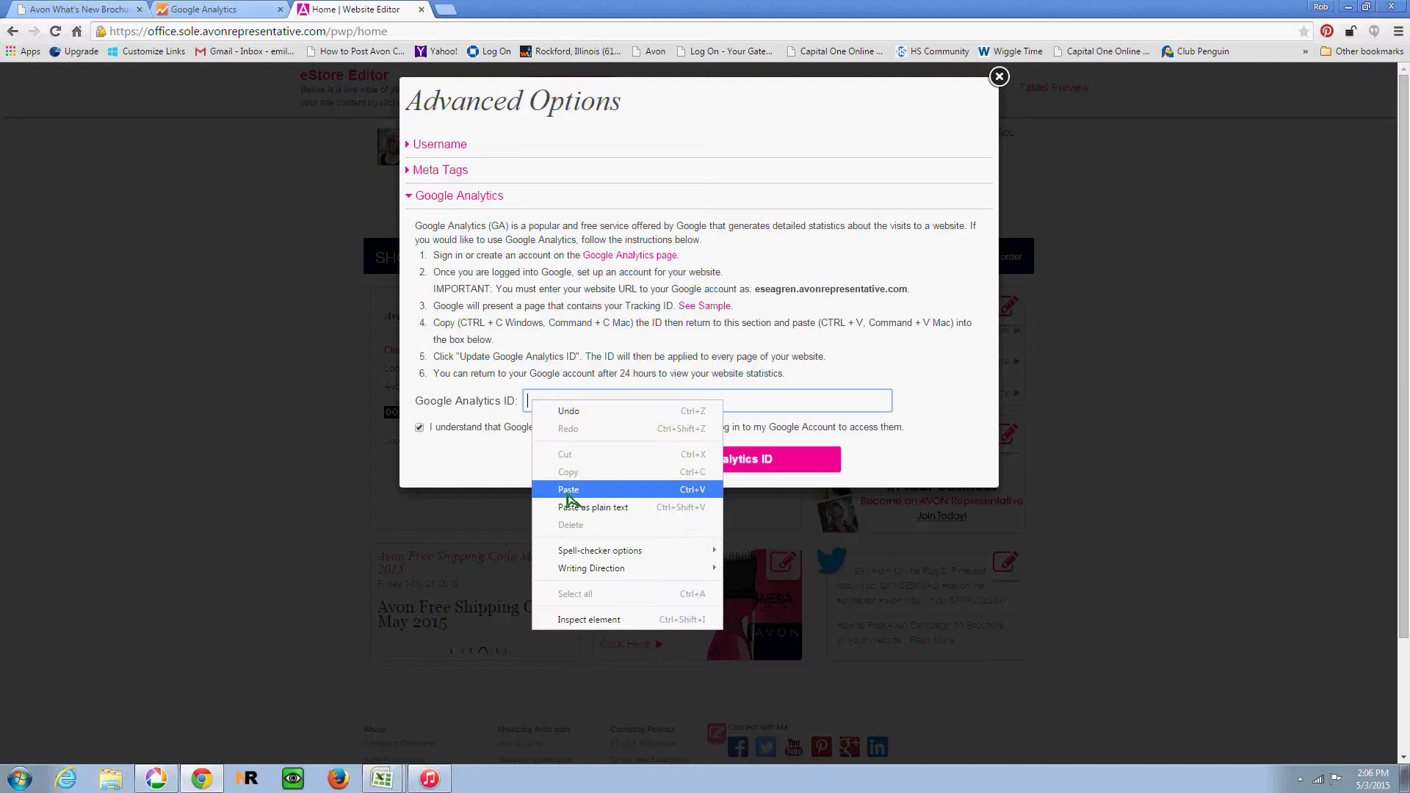
click(569, 491)
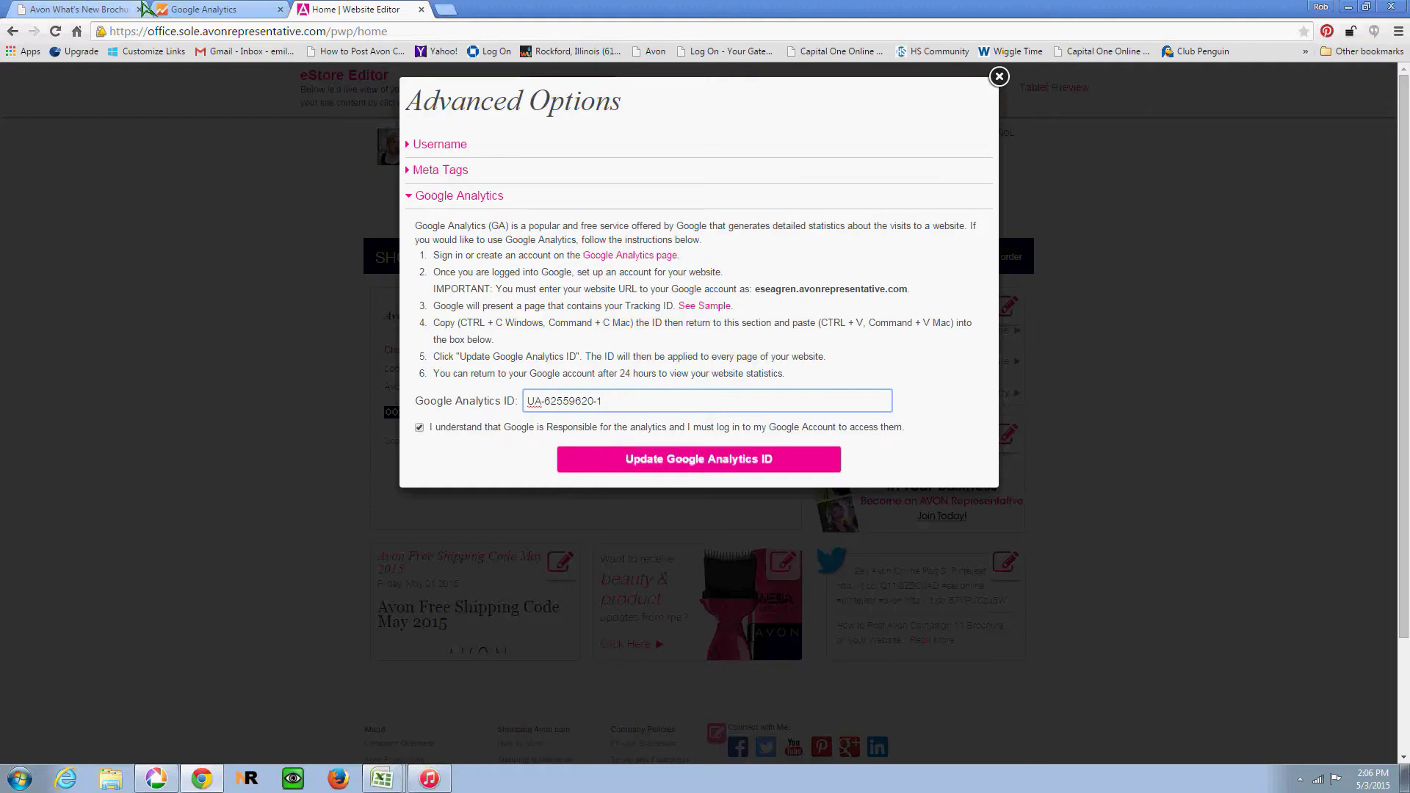
click(201, 8)
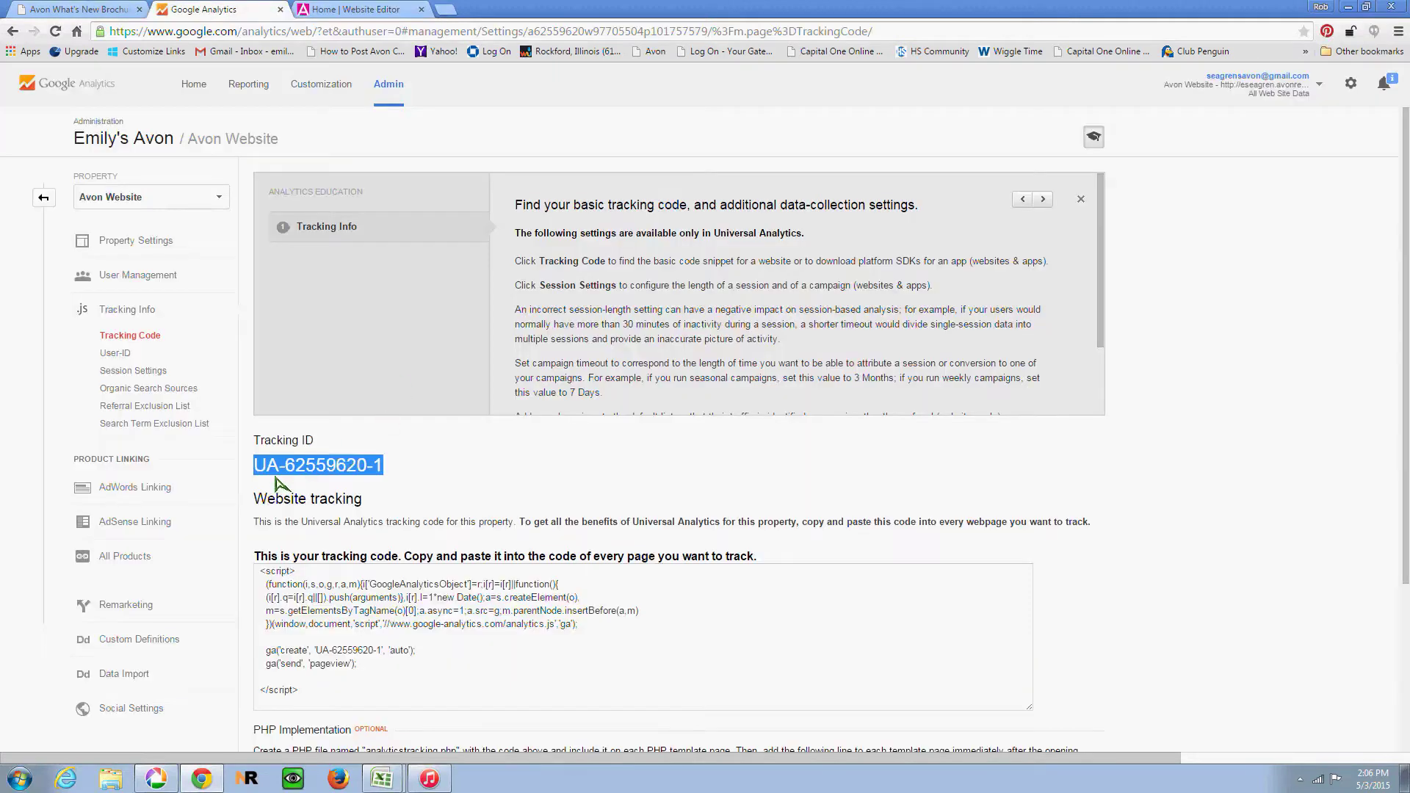
Step: Return to the Avon eStore Editor and close the Advanced Options dialog
click(333, 9)
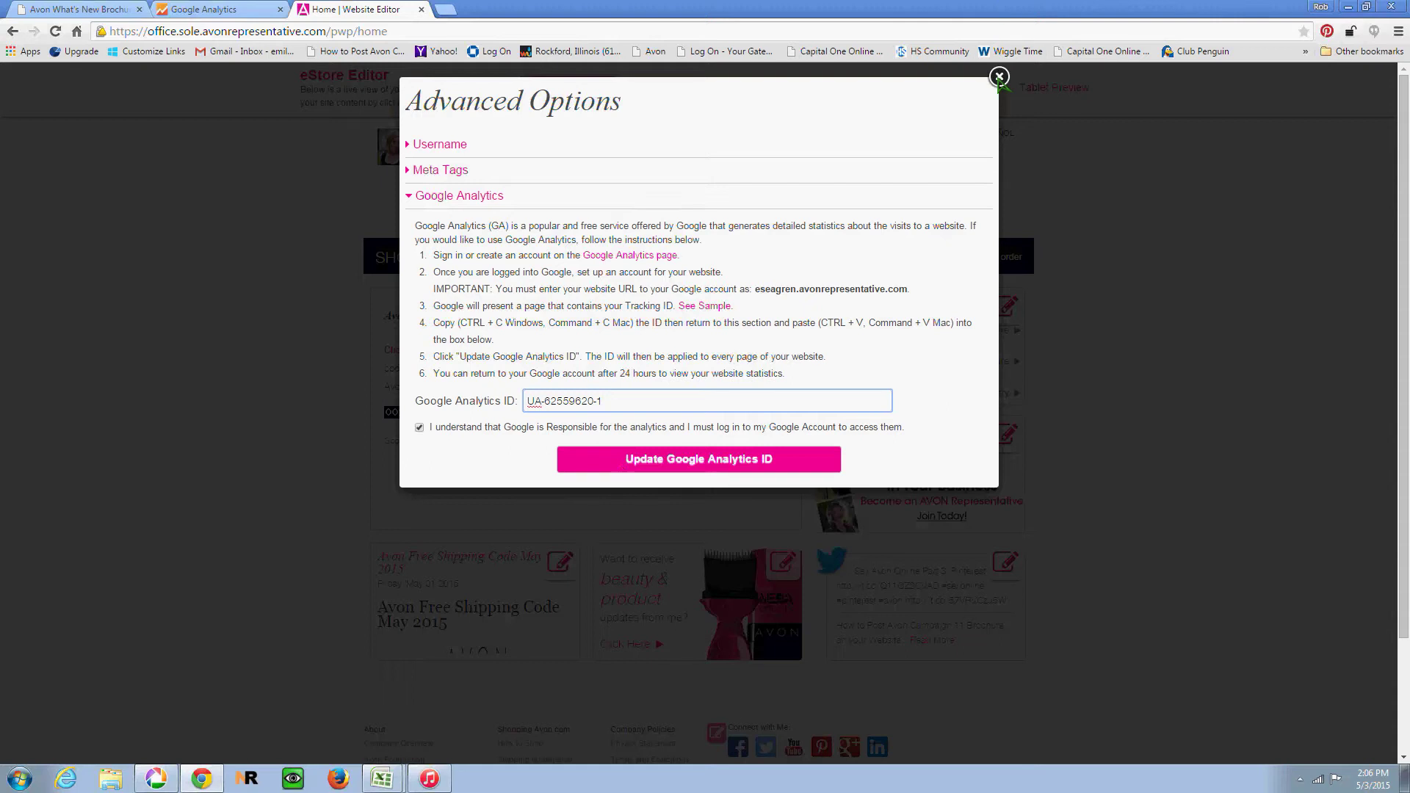
click(999, 76)
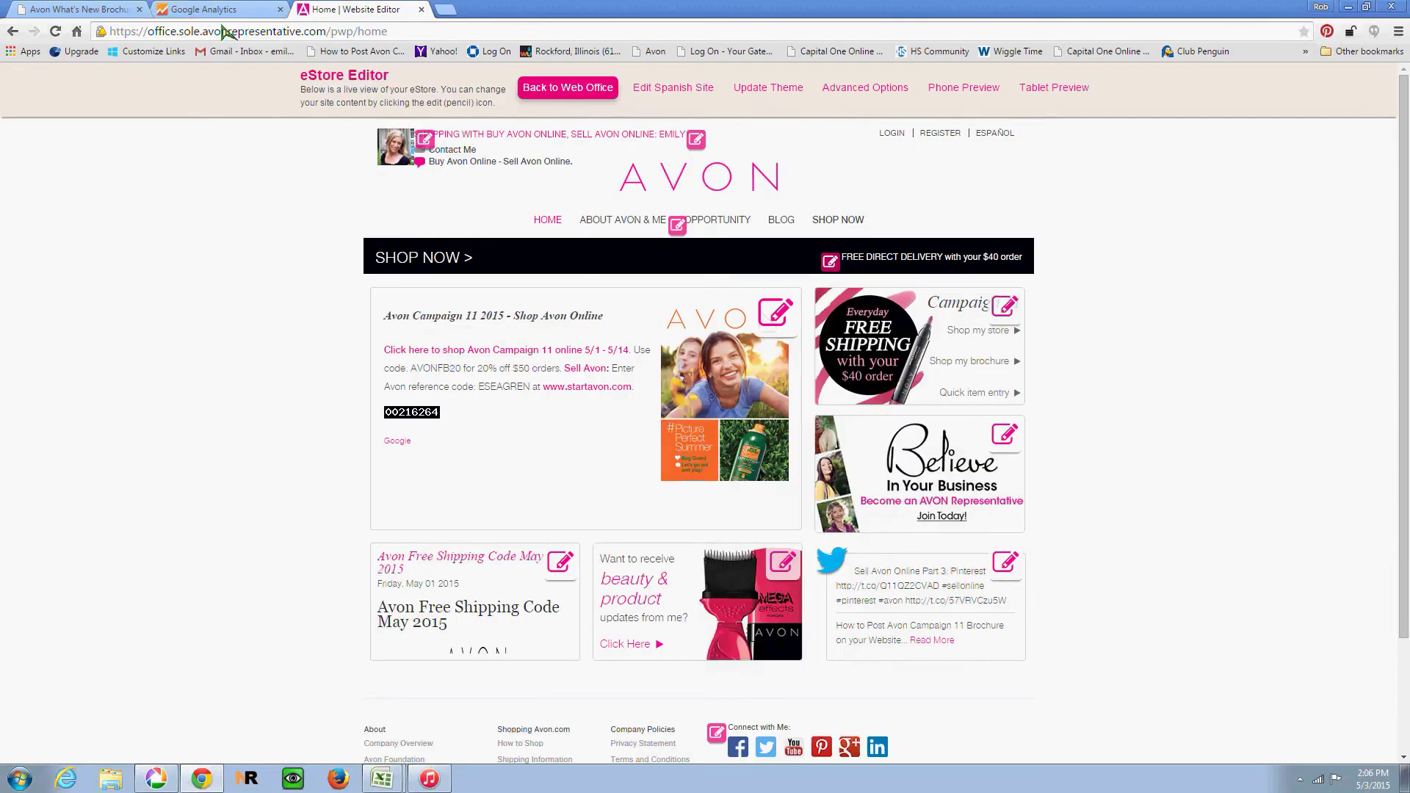